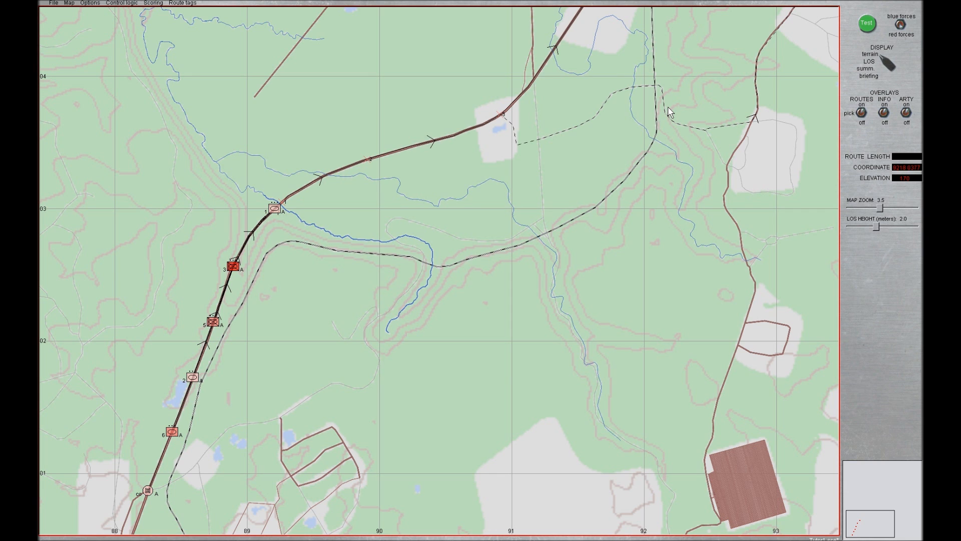
- Relocate Leopard unit 6/A to the eastern road loop near grid 93/02, and delete its attached route and the dashed route running east from waypoint 3
click(172, 434)
mouse_move(175, 434)
mouse_down()
mouse_move(385, 450)
mouse_move(629, 404)
mouse_move(753, 332)
mouse_up()
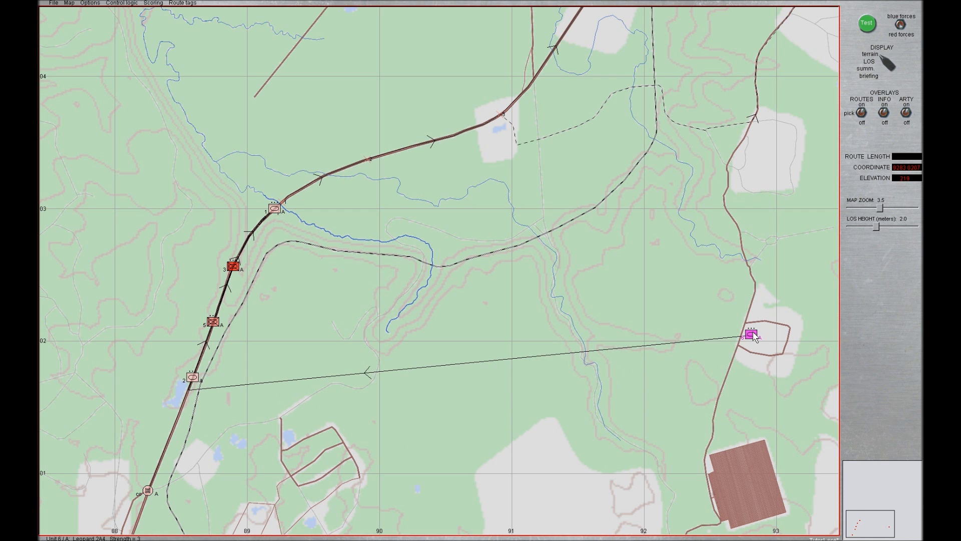
click(650, 345)
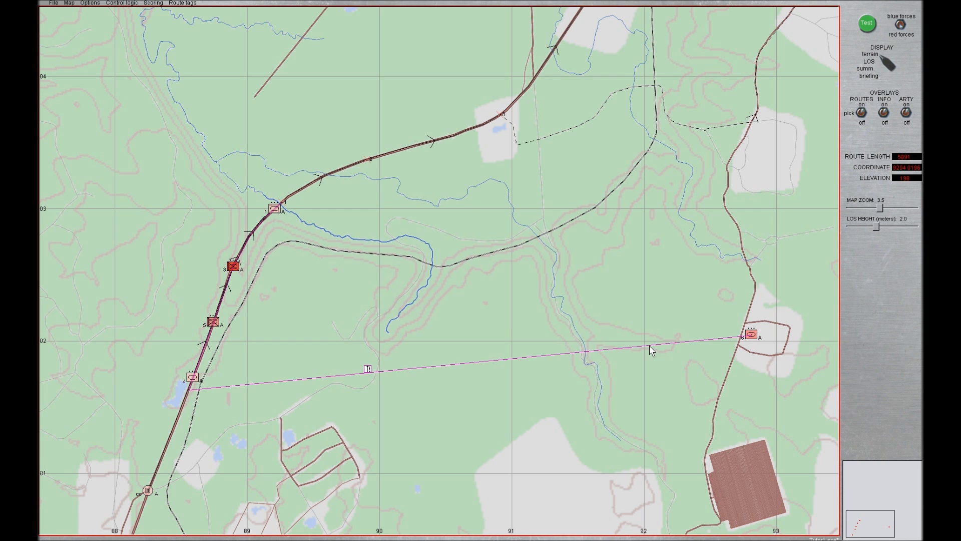
key(Delete)
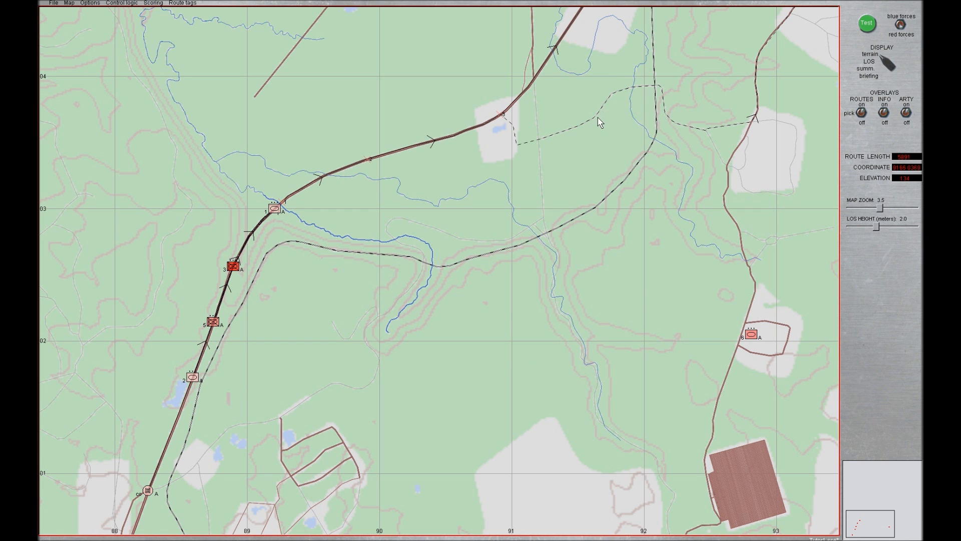
click(514, 128)
key(Delete)
- Divide Leopard unit 6/A at the eastern road loop into separate subunits
key(Right)
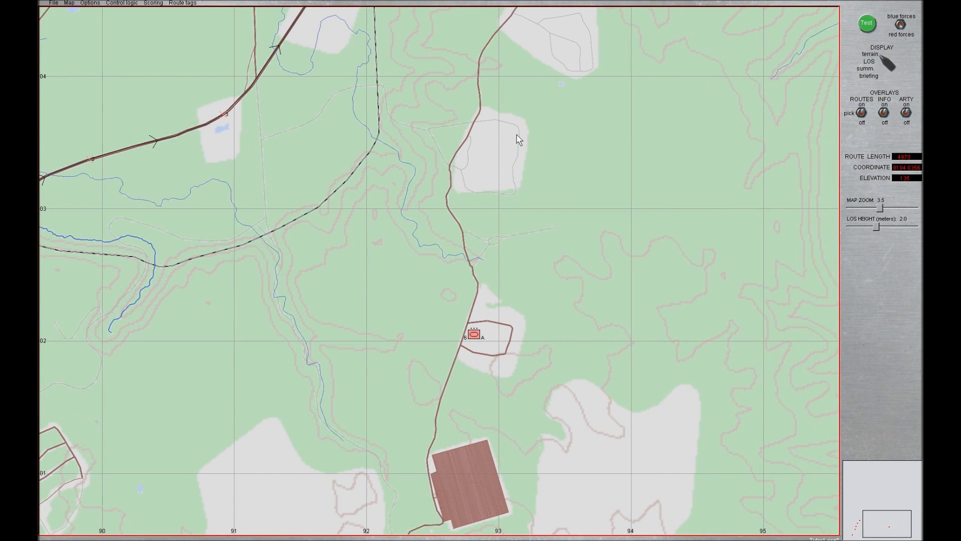
key(Up)
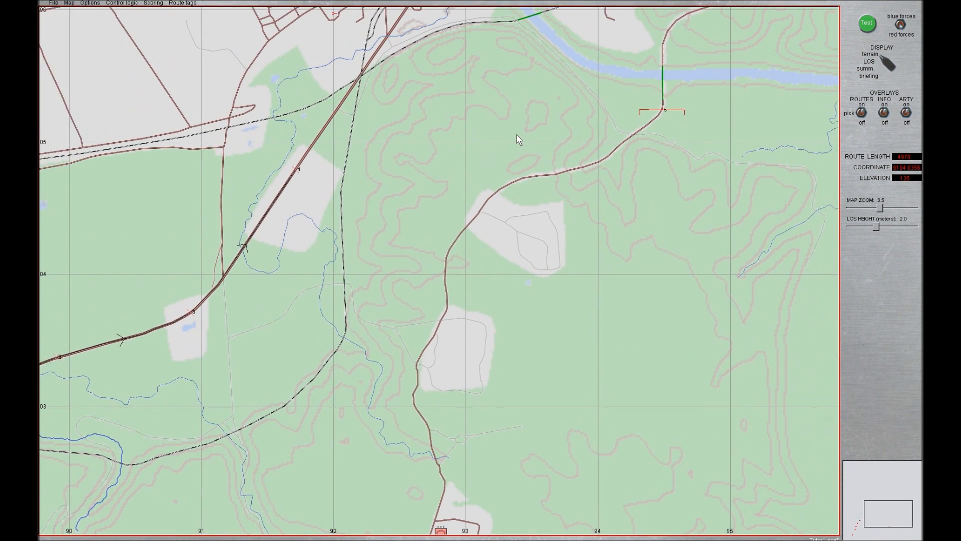
key(Right)
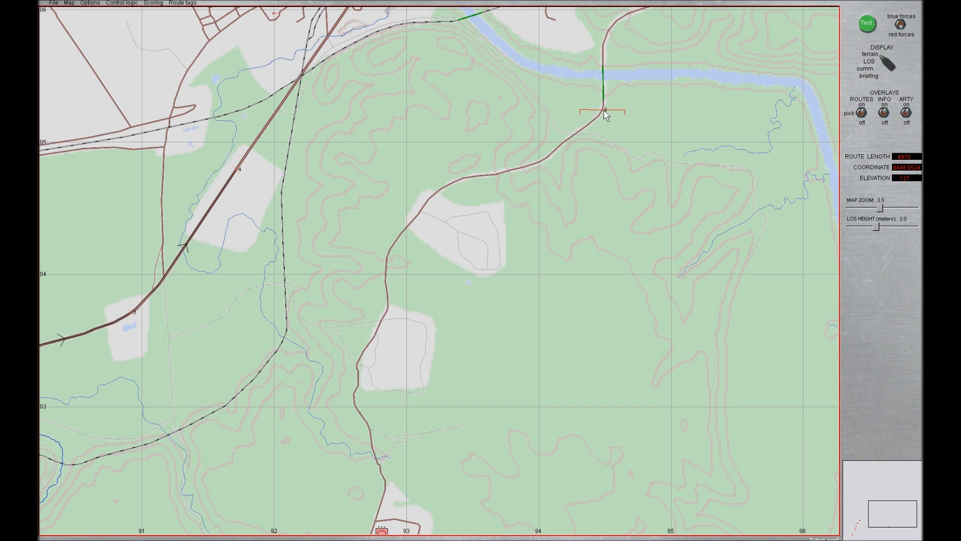
key(Down)
key(Down)
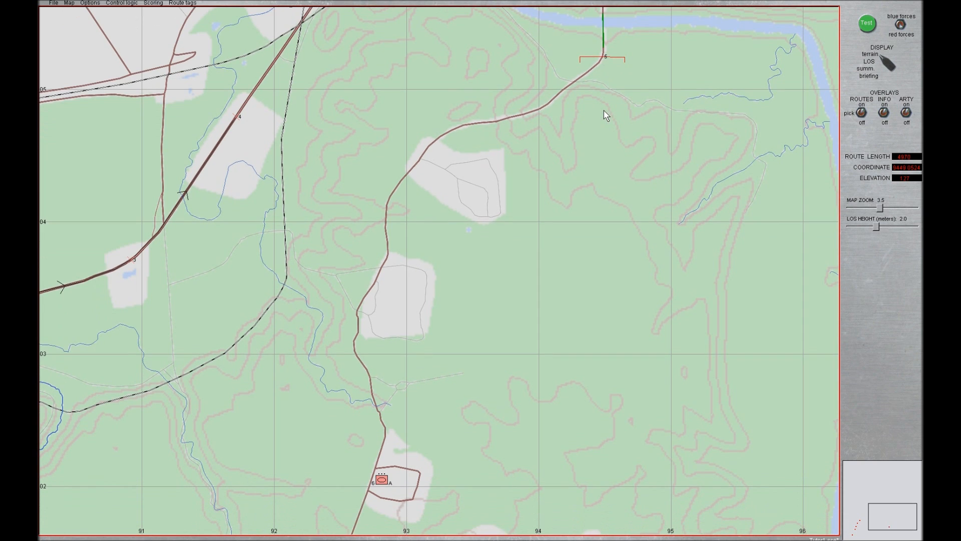
right_click(383, 484)
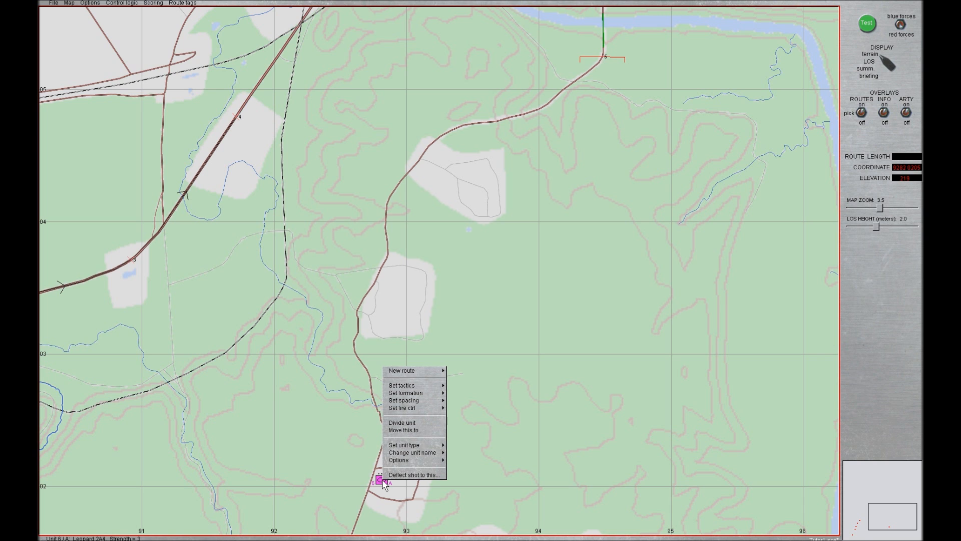
click(404, 427)
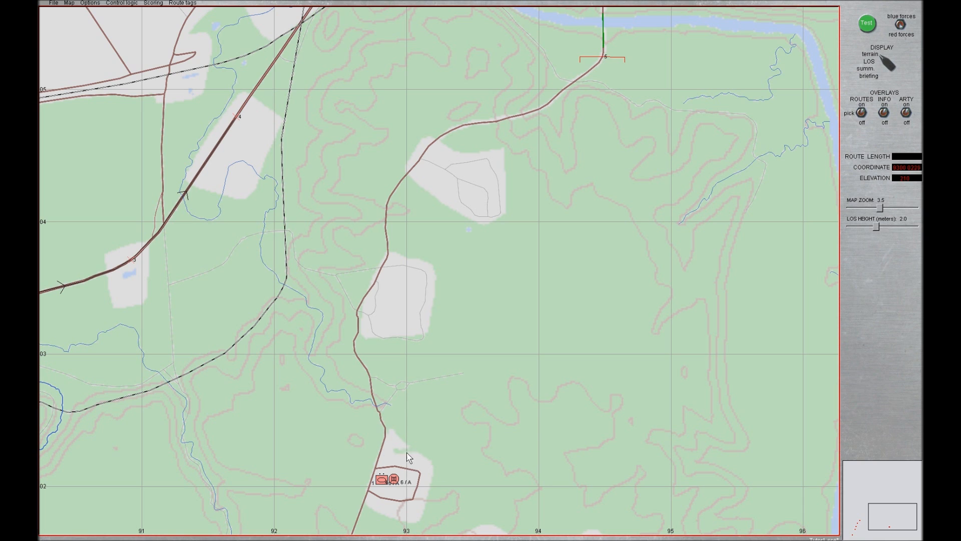
- Place subunit 4/6/A at the road loop's northwest corner and subunit 1/6/A at its southwest corner
click(382, 481)
click(394, 479)
drag(395, 479, 405, 479)
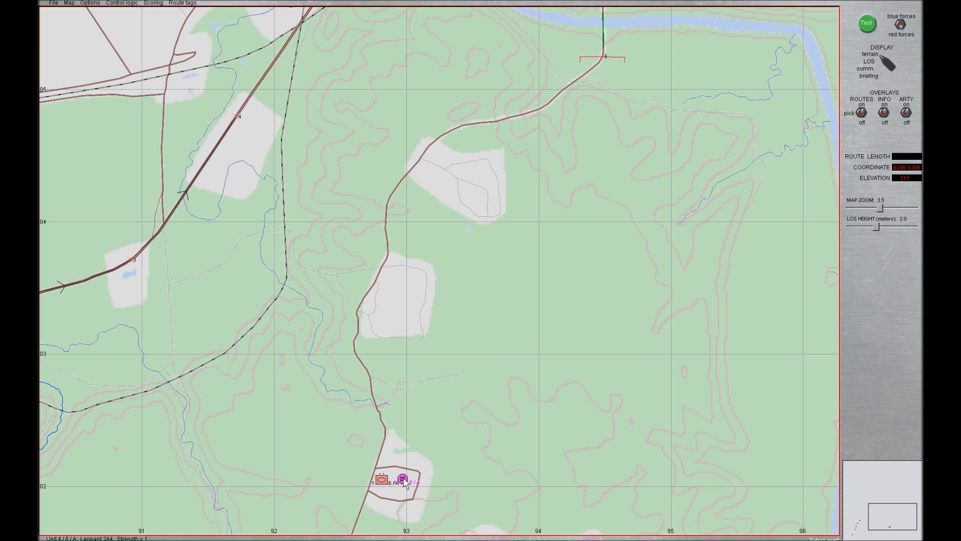
click(381, 480)
drag(381, 479, 377, 496)
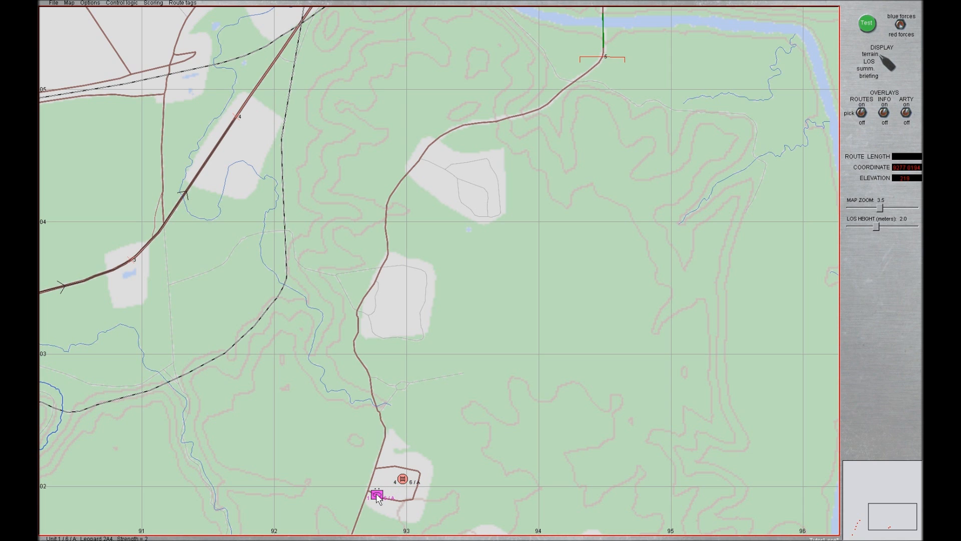
click(399, 478)
drag(401, 480, 384, 472)
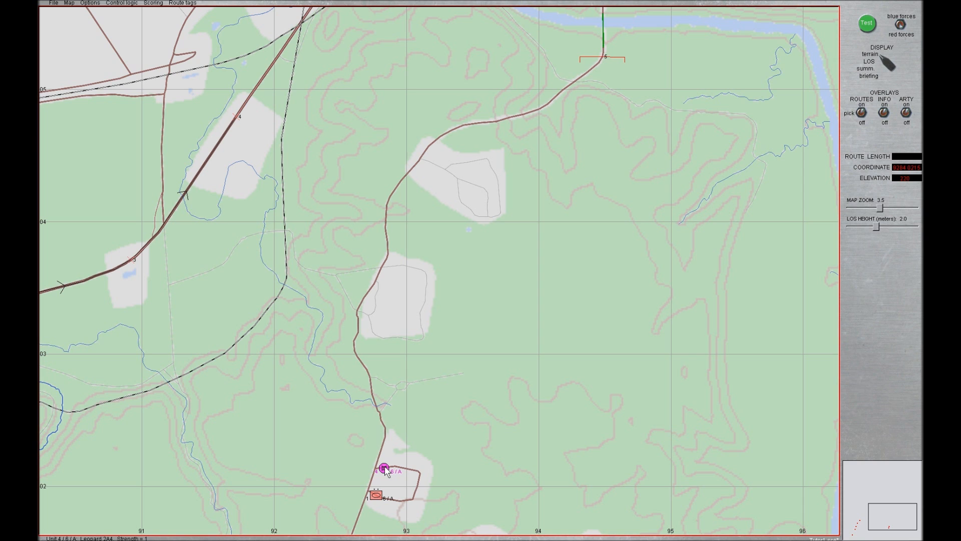
- Give subunit 4/6/A a short Engage route to a new waypoint on the main road just northwest of it
right_click(385, 469)
mouse_move(423, 371)
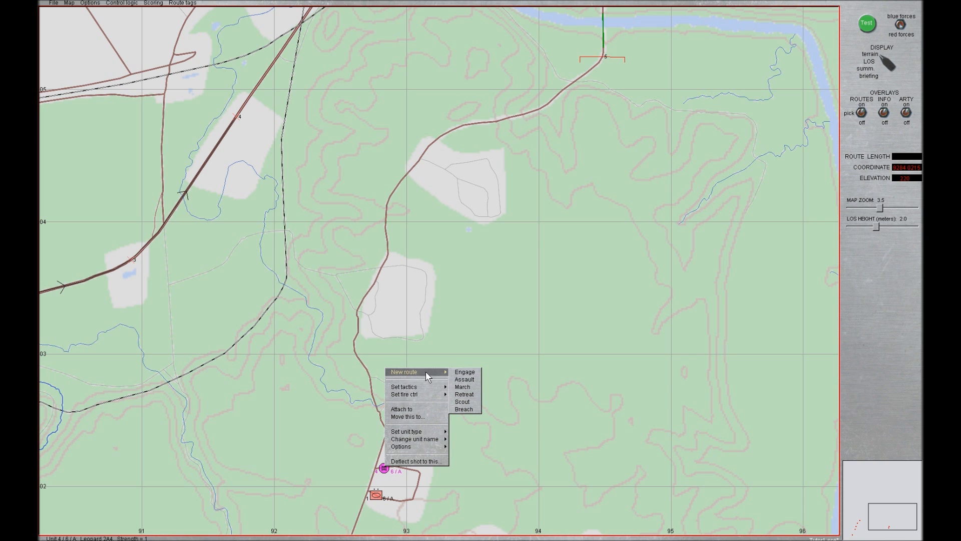
click(464, 373)
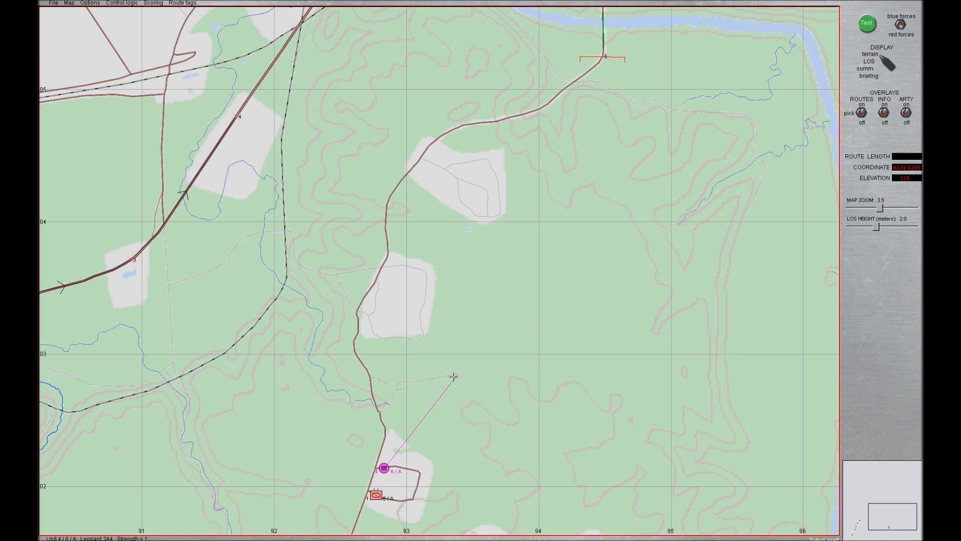
click(378, 458)
click(379, 459)
- Create a March route from waypoint 6 north along the road to the existing waypoint 5
right_click(379, 459)
mouse_move(407, 461)
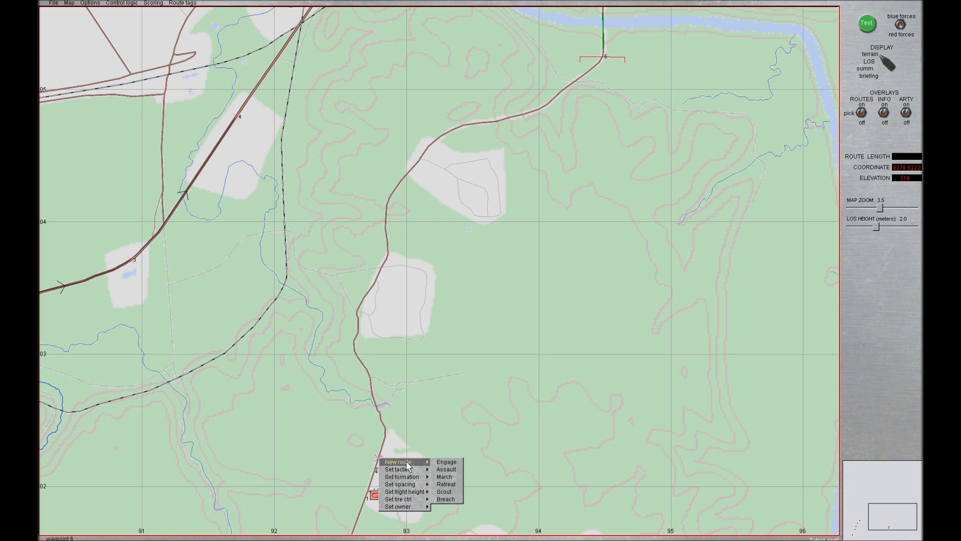
click(444, 477)
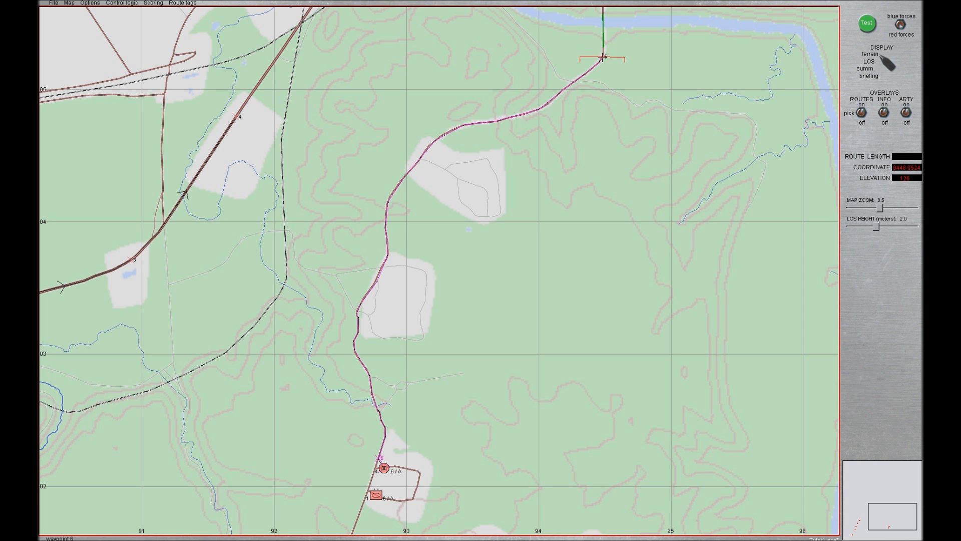
click(602, 57)
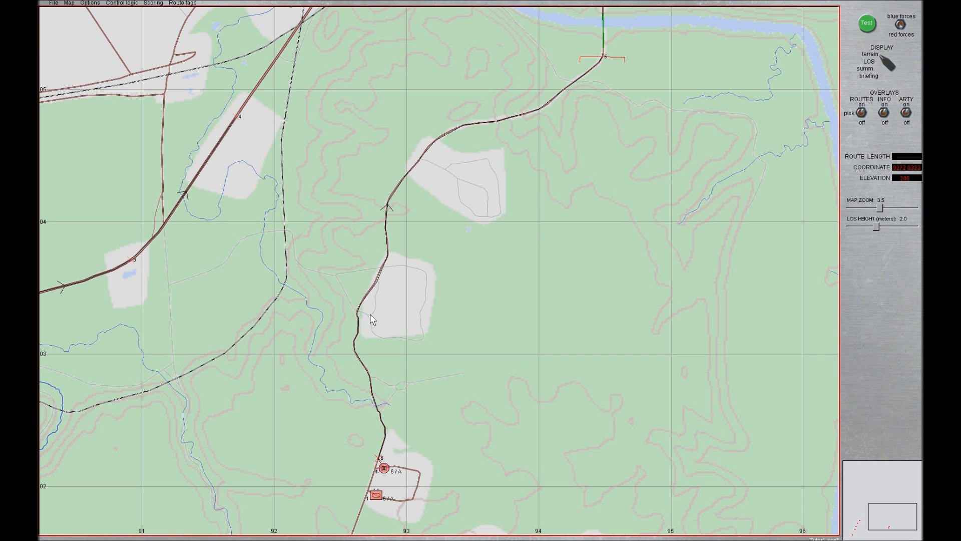
- Give subunit 1/6/A a March route along the road to waypoint 6
click(376, 497)
right_click(376, 498)
mouse_move(396, 380)
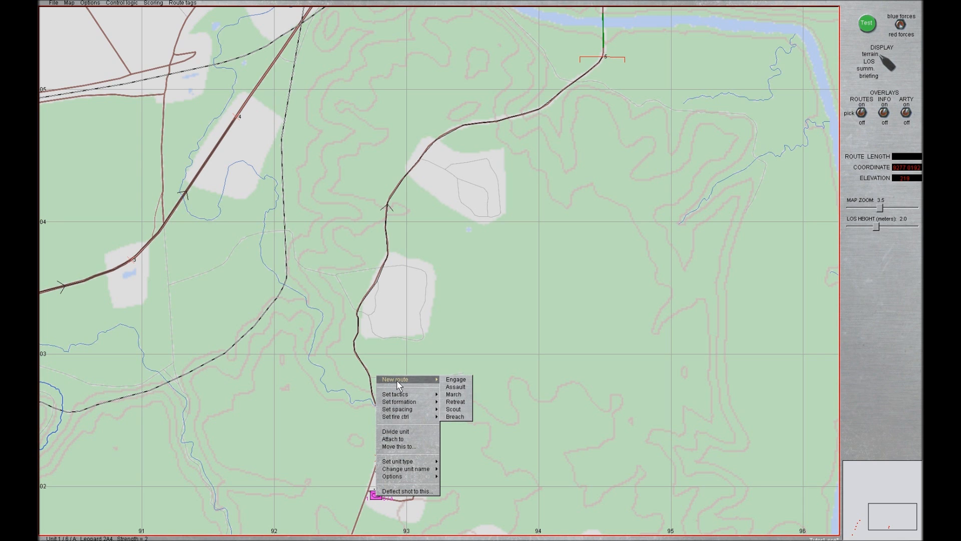
click(451, 394)
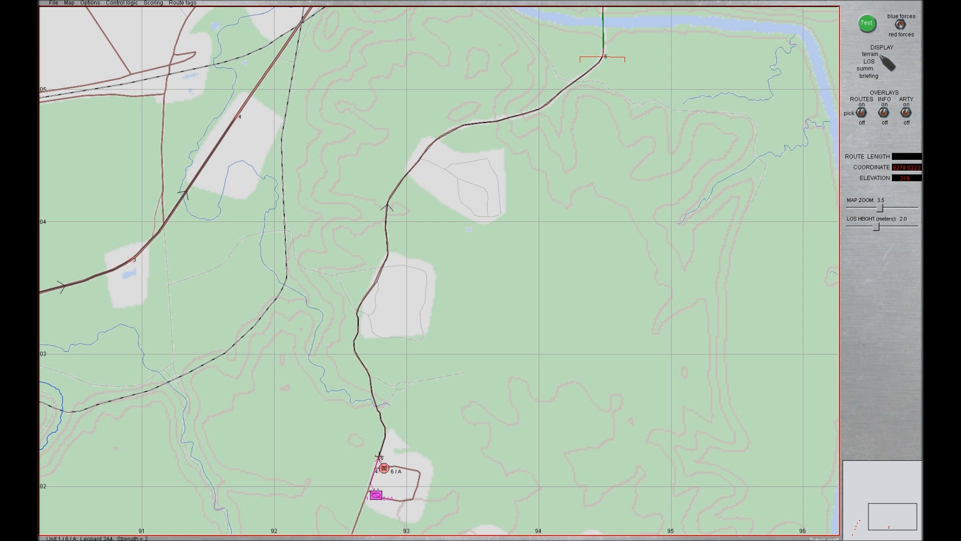
click(378, 458)
- Create an Engage route from waypoint 5 north over the road bridge to a new waypoint on the far bank
key(Up)
key(Up)
key(Up)
key(Up)
key(Up)
key(Up)
key(Up)
key(Up)
key(Up)
key(Up)
key(Up)
key(Up)
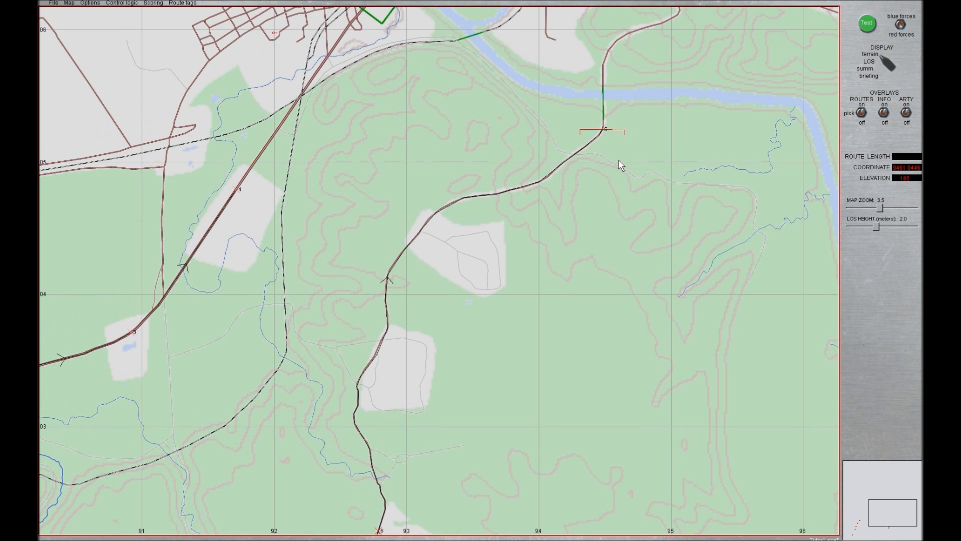
key(Up)
key(Right)
key(Right)
key(Right)
key(Right)
key(Right)
key(Right)
key(Right)
key(Down)
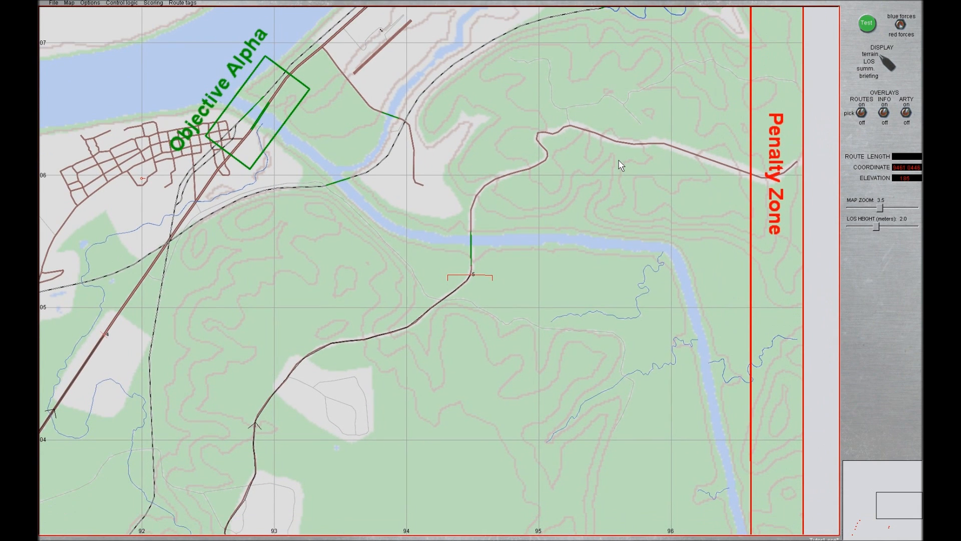
click(470, 276)
right_click(472, 275)
mouse_move(493, 280)
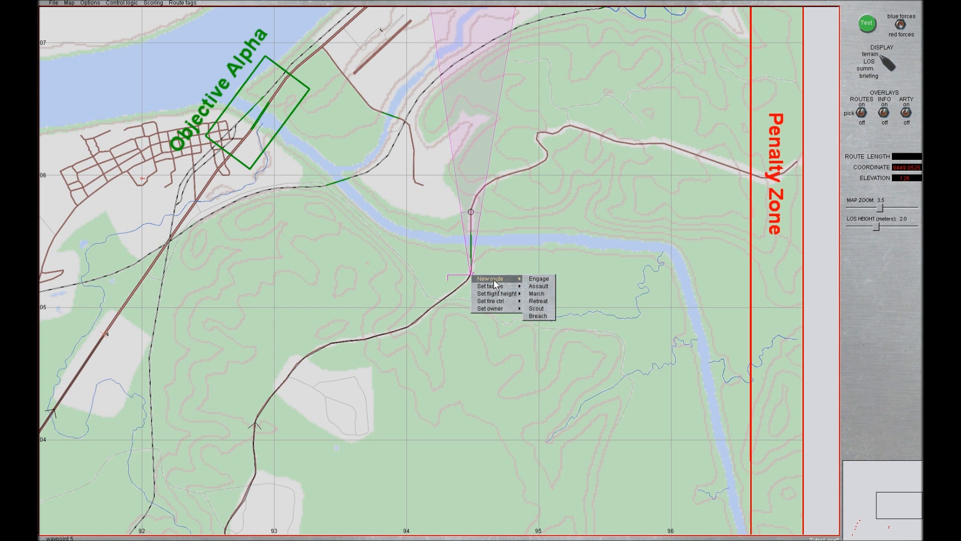
click(545, 281)
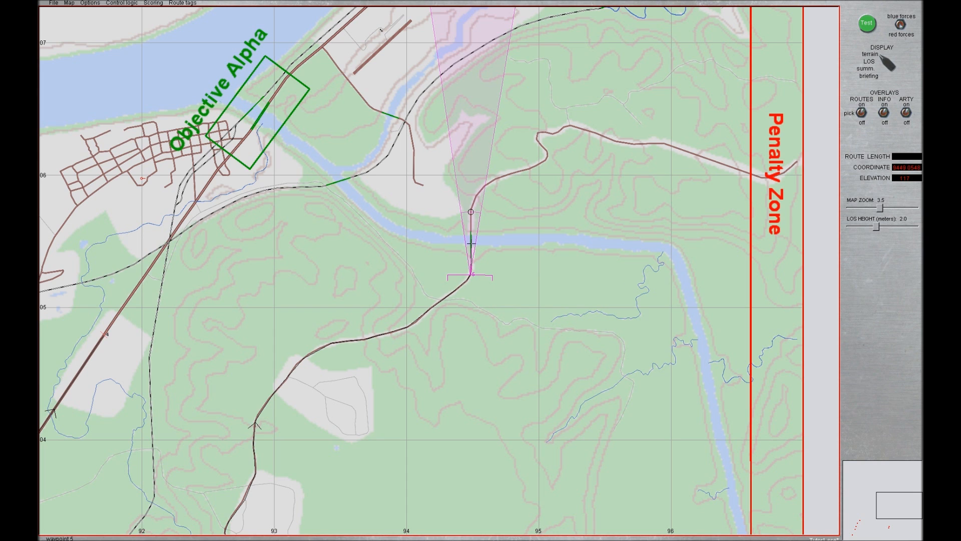
click(462, 211)
- Set the tactics of waypoint 7 to Defend and orient its battle position northwest towards the area beside Objective Alpha
right_click(461, 211)
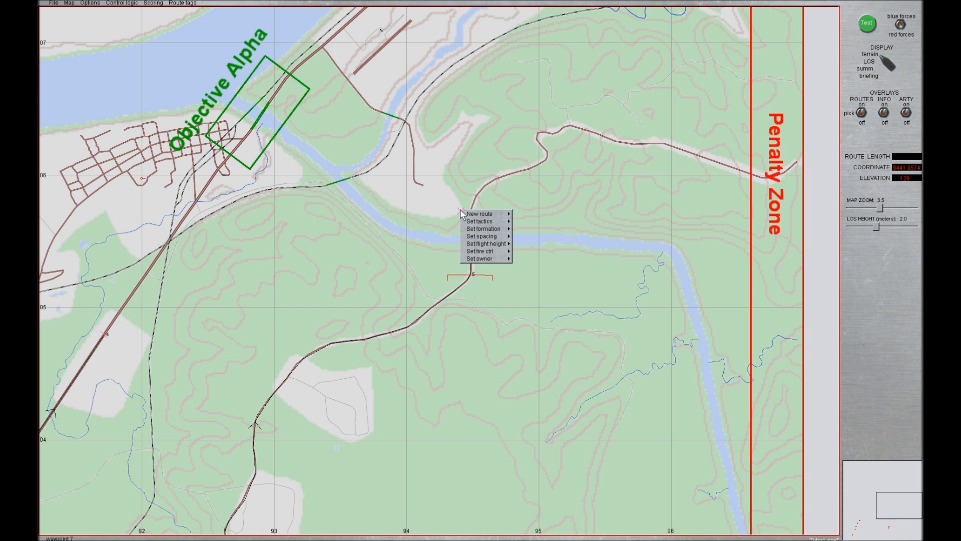
mouse_move(488, 221)
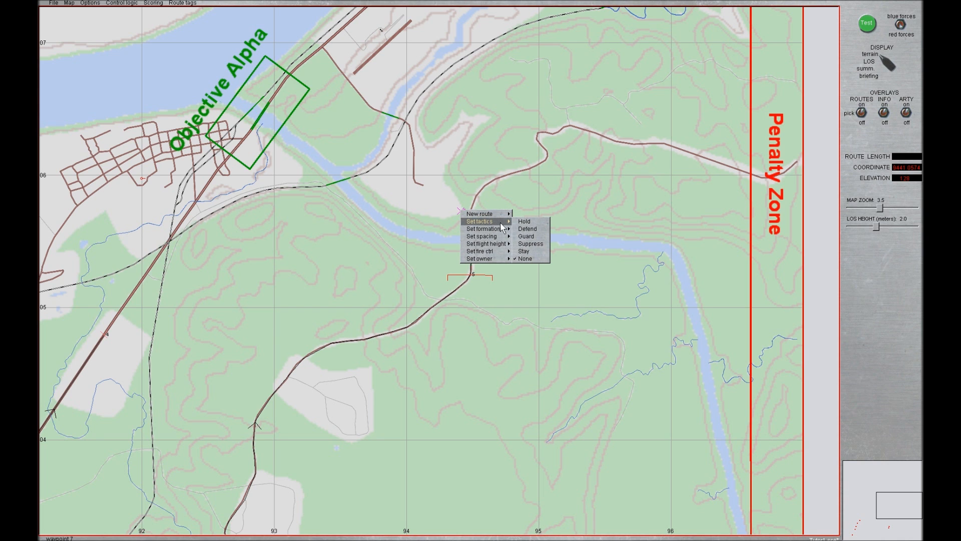
click(528, 228)
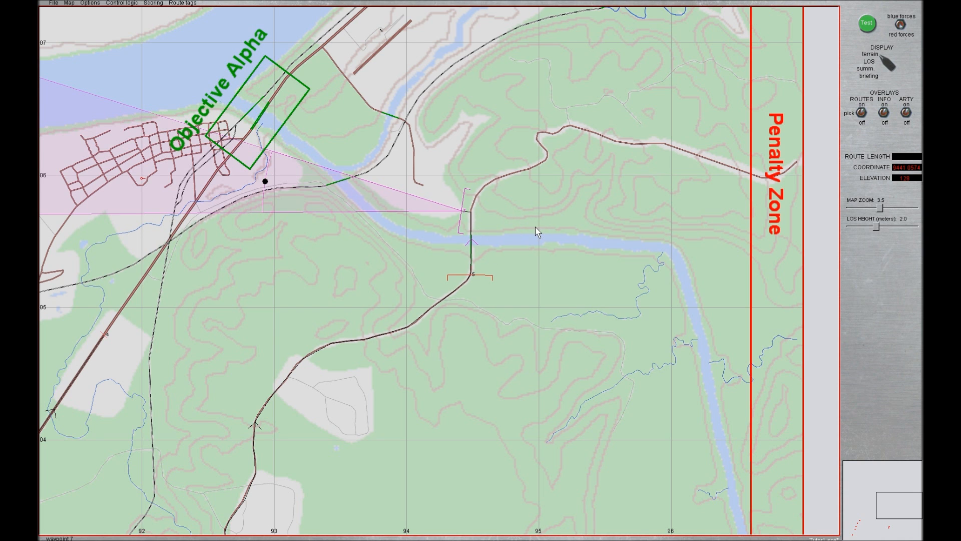
mouse_move(265, 183)
drag(266, 182, 421, 183)
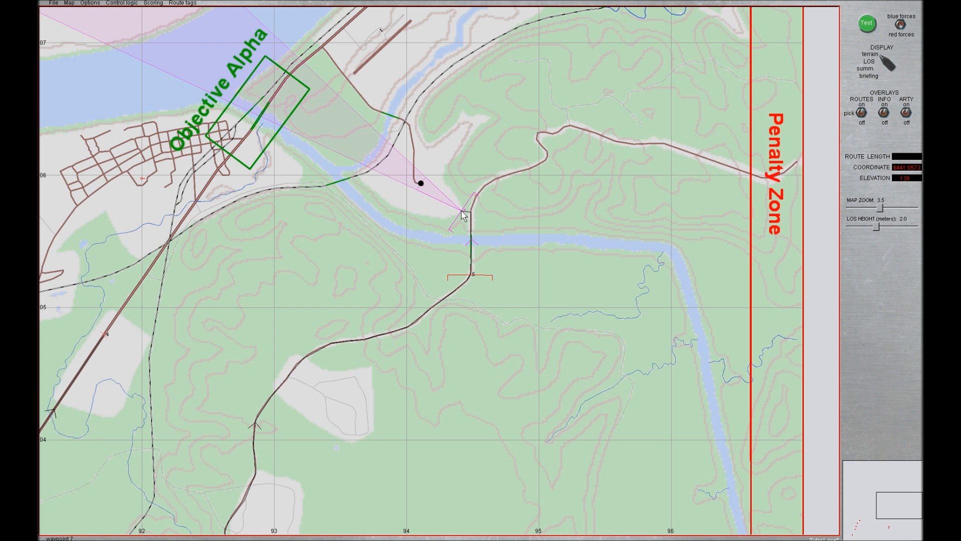
drag(463, 214, 464, 210)
drag(421, 181, 415, 180)
- Create an Engage route from waypoint 5 along the track on the river's south bank to a new waypoint at the railway bridge
click(472, 277)
right_click(472, 276)
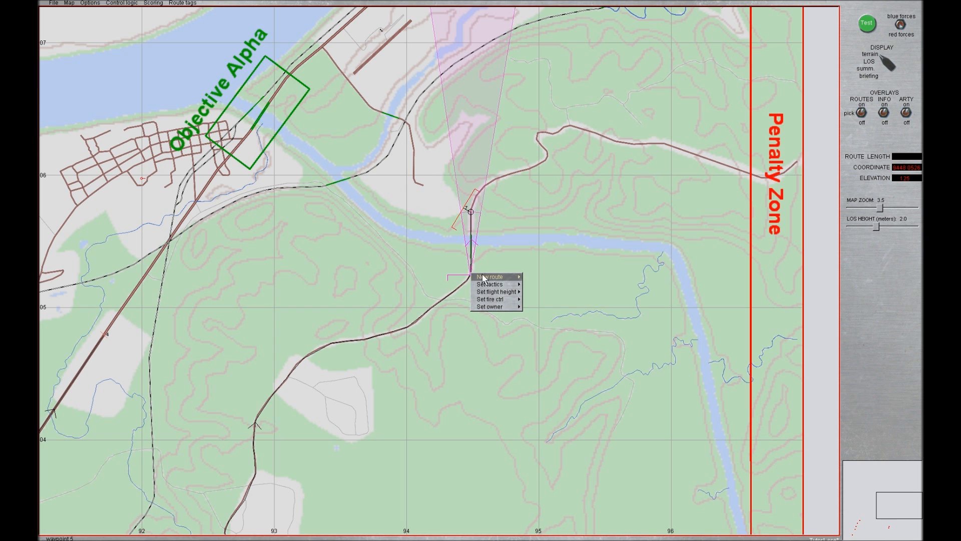
mouse_move(484, 277)
click(539, 278)
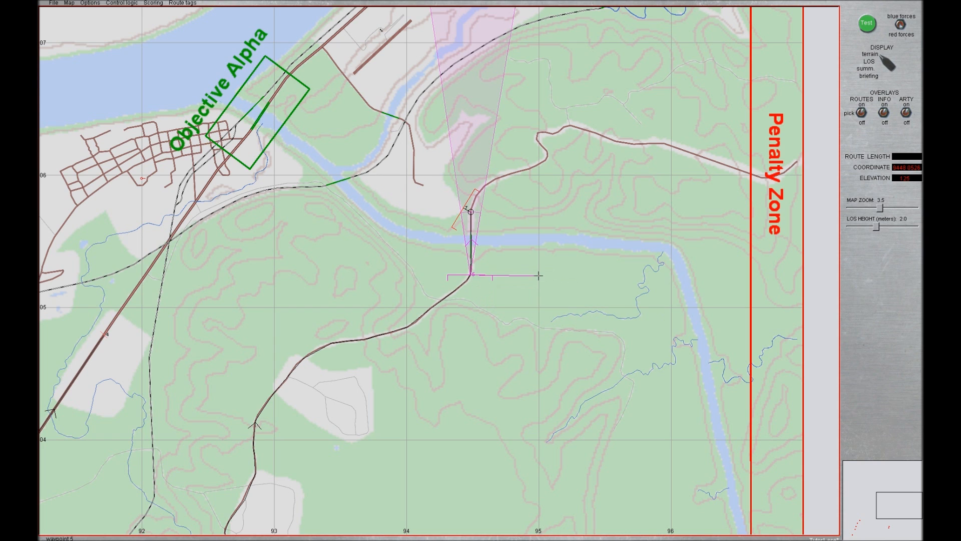
click(443, 299)
click(429, 297)
click(414, 275)
click(383, 241)
click(369, 224)
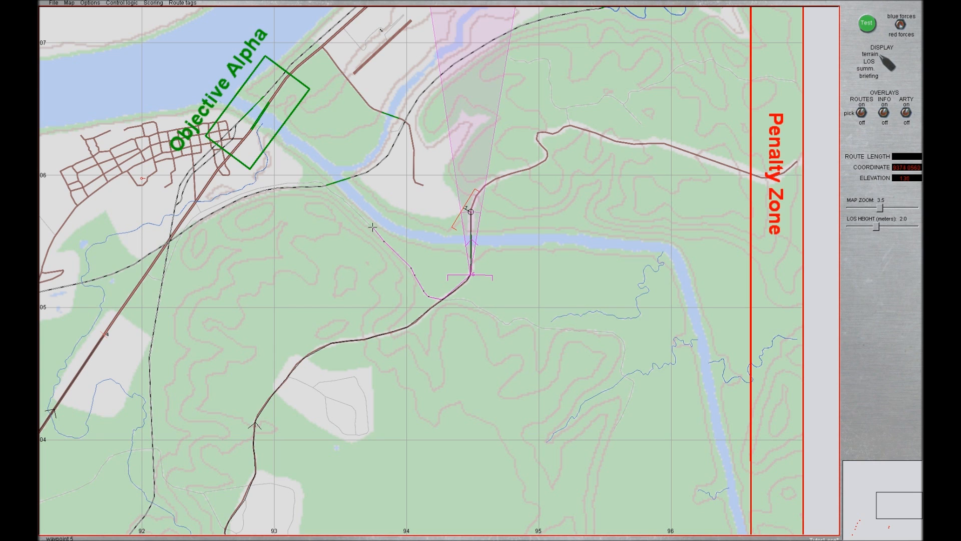
click(344, 200)
click(325, 187)
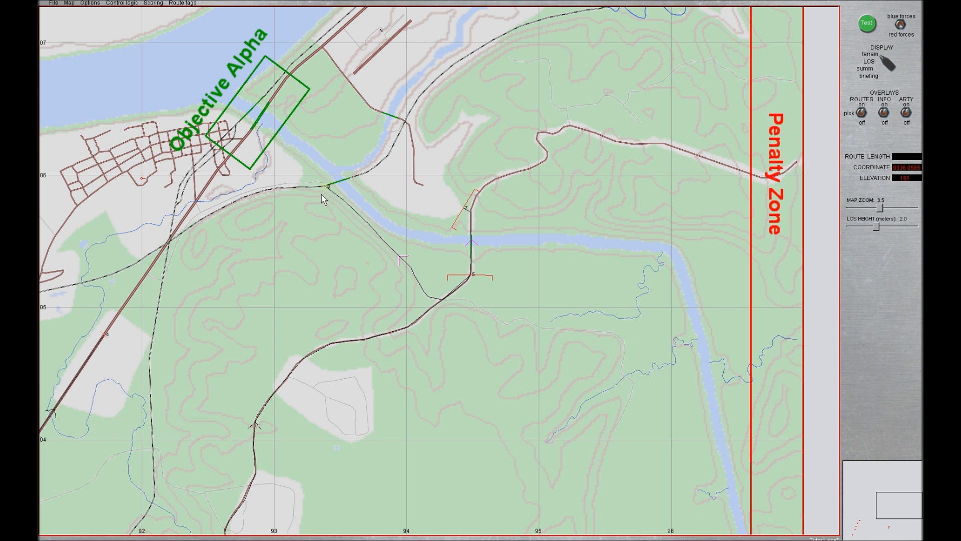
- Set the tactics of waypoint 8 to Defend and orient its battle position east-northeast over the railway bridge
right_click(325, 185)
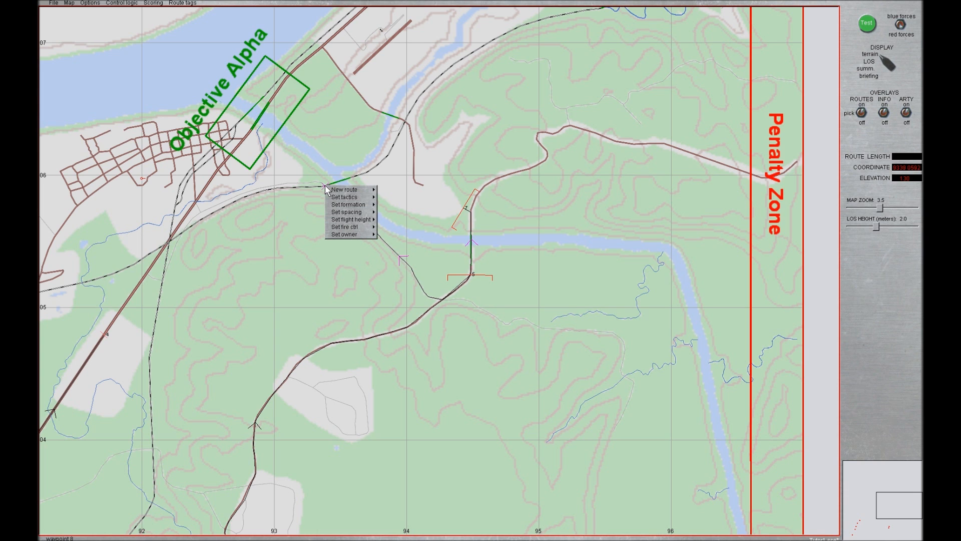
mouse_move(354, 190)
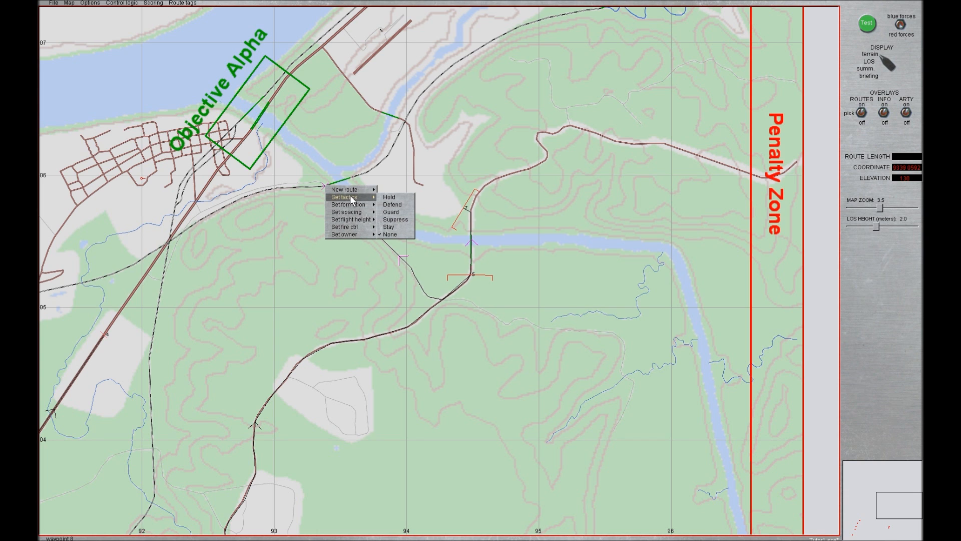
click(394, 204)
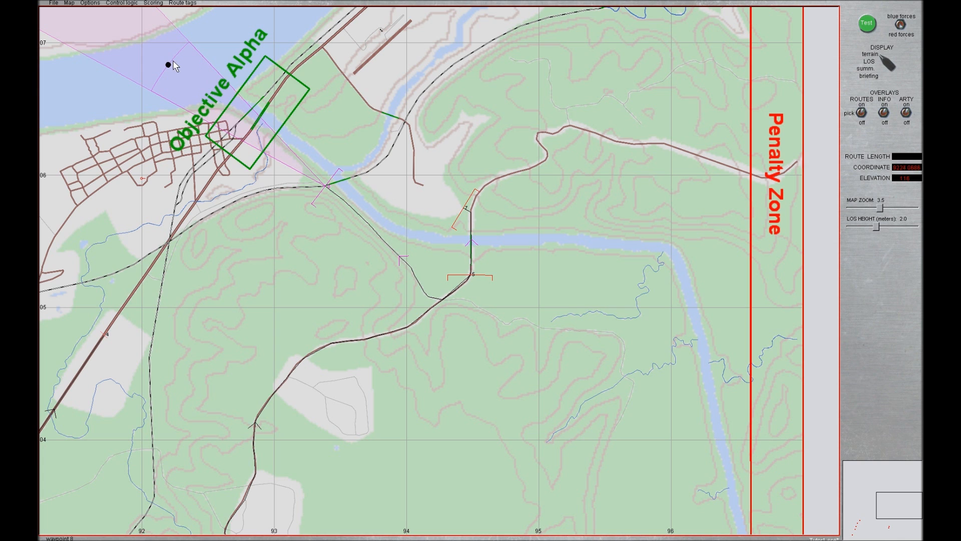
drag(167, 62, 350, 178)
- Give the Engage route over the road bridge an embark condition requiring that this unit is 4/6/A
click(470, 215)
right_click(473, 234)
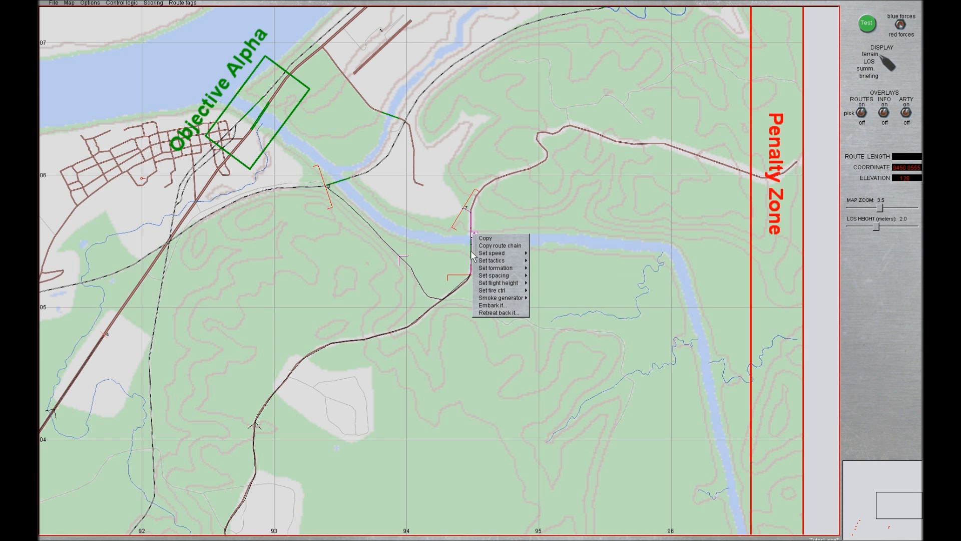
click(492, 305)
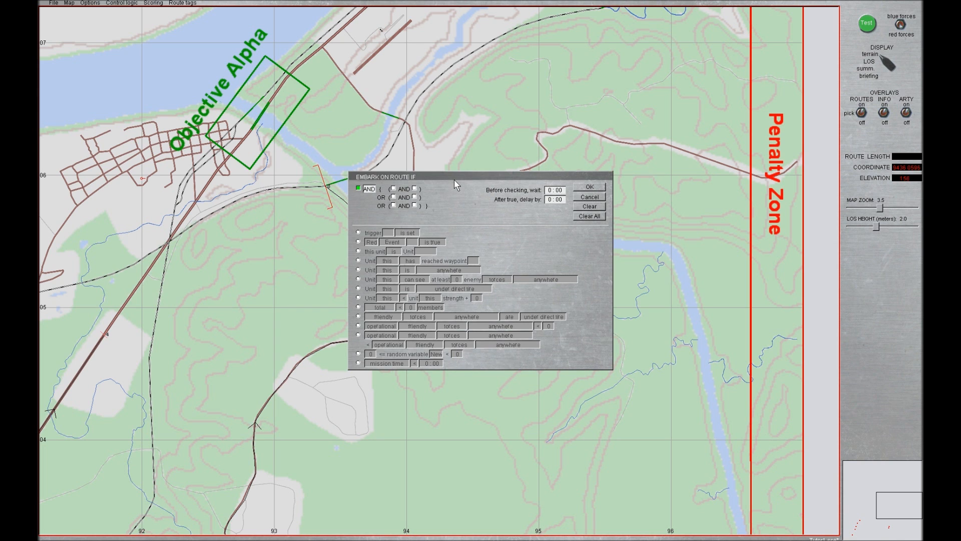
drag(454, 177, 566, 152)
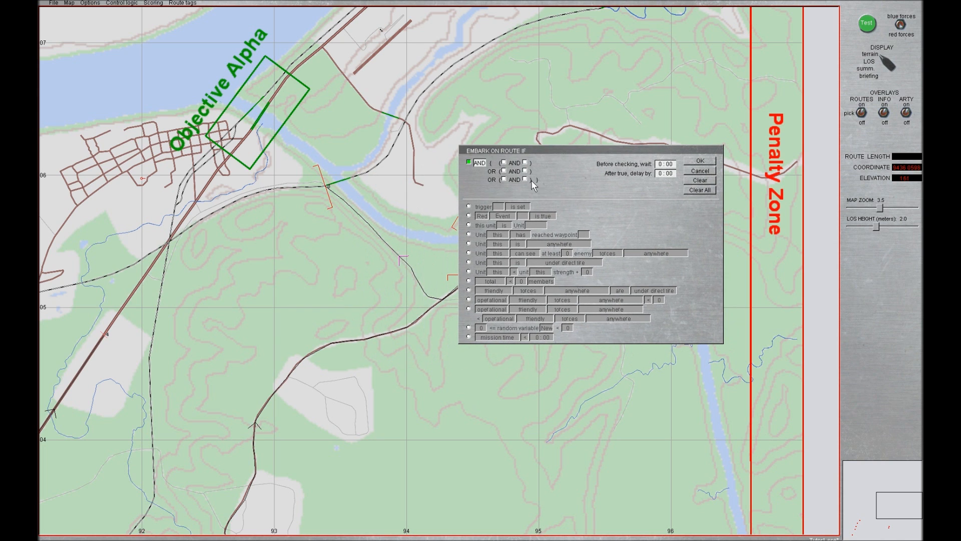
click(469, 225)
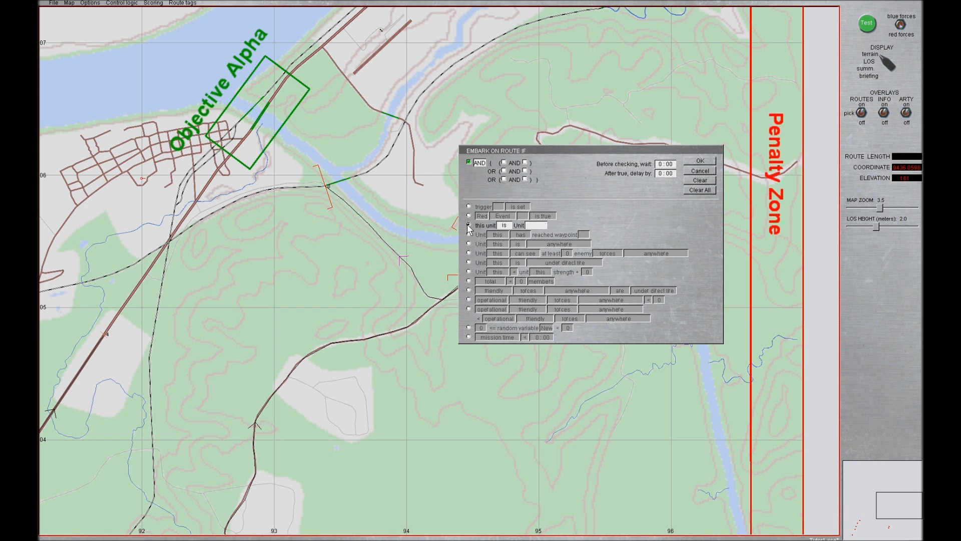
click(539, 226)
drag(573, 157, 615, 257)
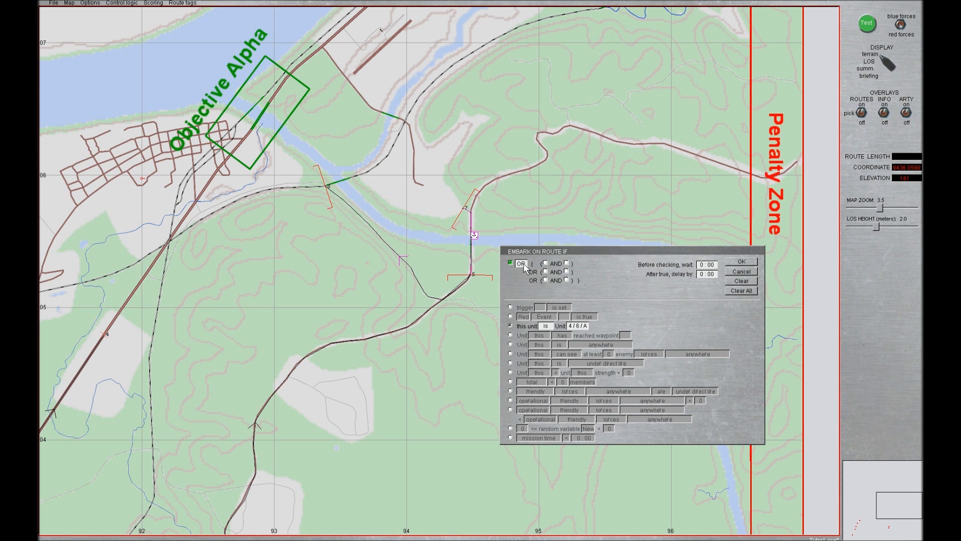
- Combine the road bridge route's unit condition by AND with random variable X1 below 50, and accept the embark conditions
click(522, 264)
click(545, 264)
click(546, 264)
click(511, 429)
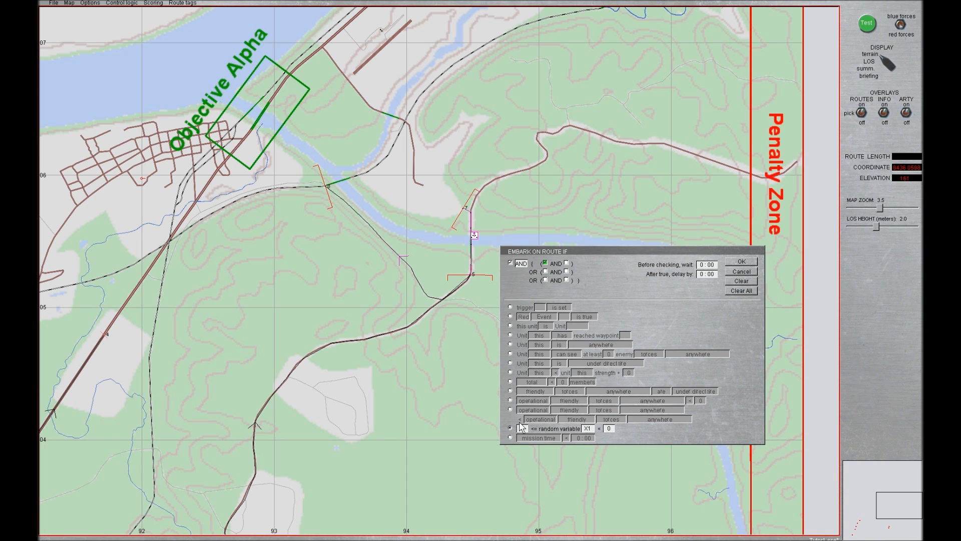
click(609, 428)
text(15)
text(50)
click(511, 262)
click(742, 262)
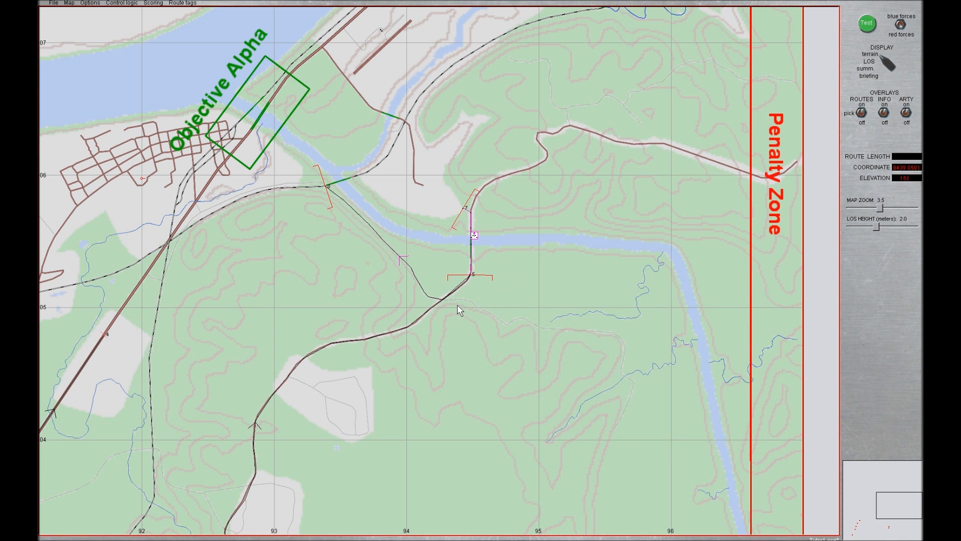
- Give the Engage route to the railway bridge an embark condition that checks which unit this is
click(425, 297)
right_click(401, 255)
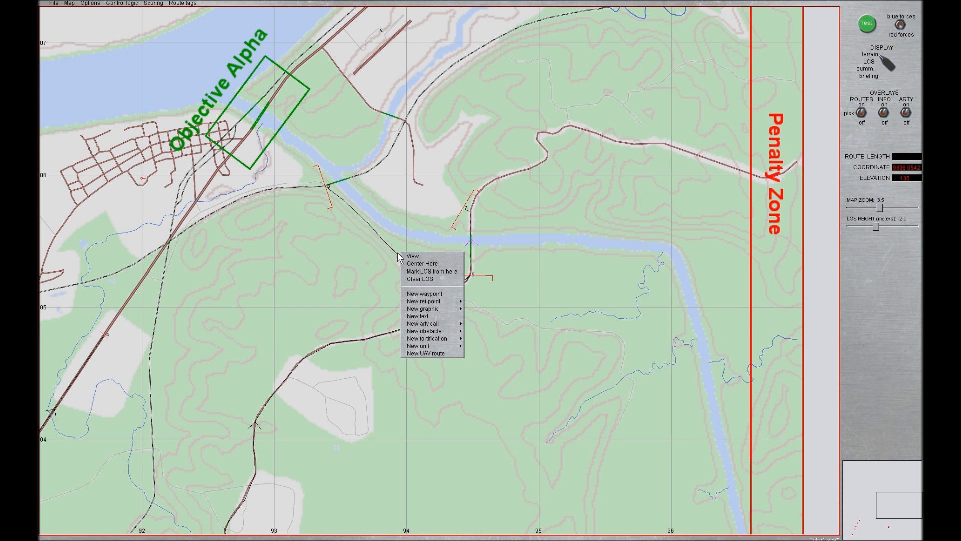
click(400, 255)
right_click(399, 256)
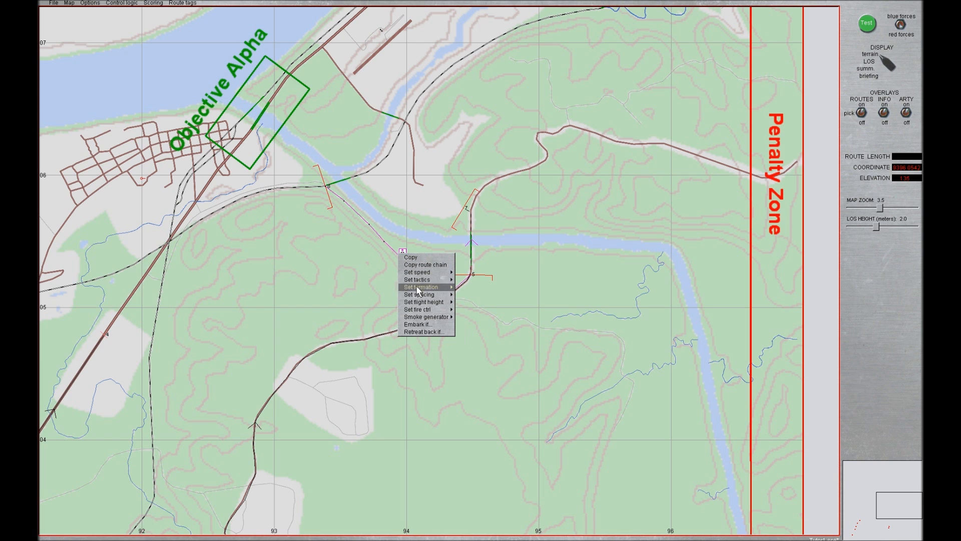
click(420, 324)
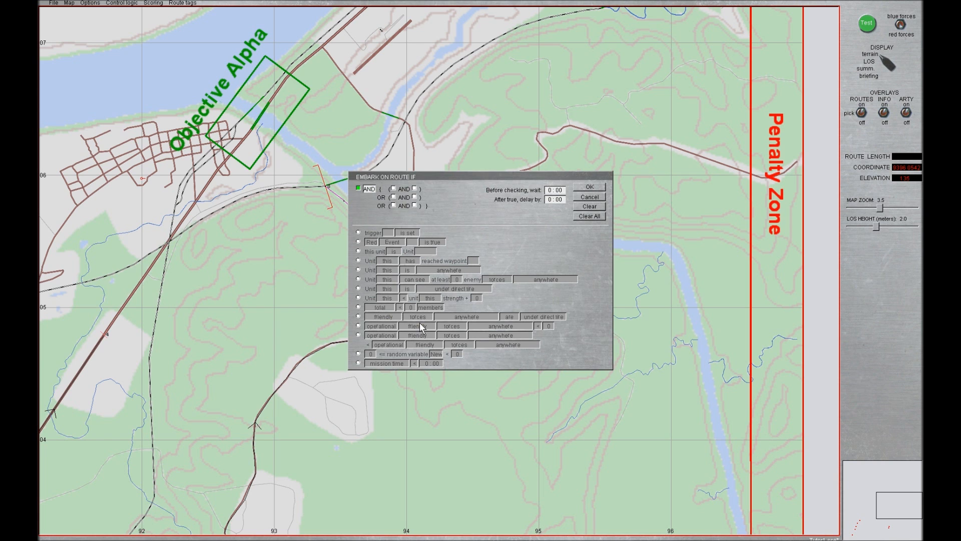
click(358, 251)
click(429, 252)
- Add a random-variable range to the railway bridge route's embark condition and accept the conditions
click(394, 189)
click(359, 353)
click(371, 354)
text(10)
click(371, 356)
click(591, 188)
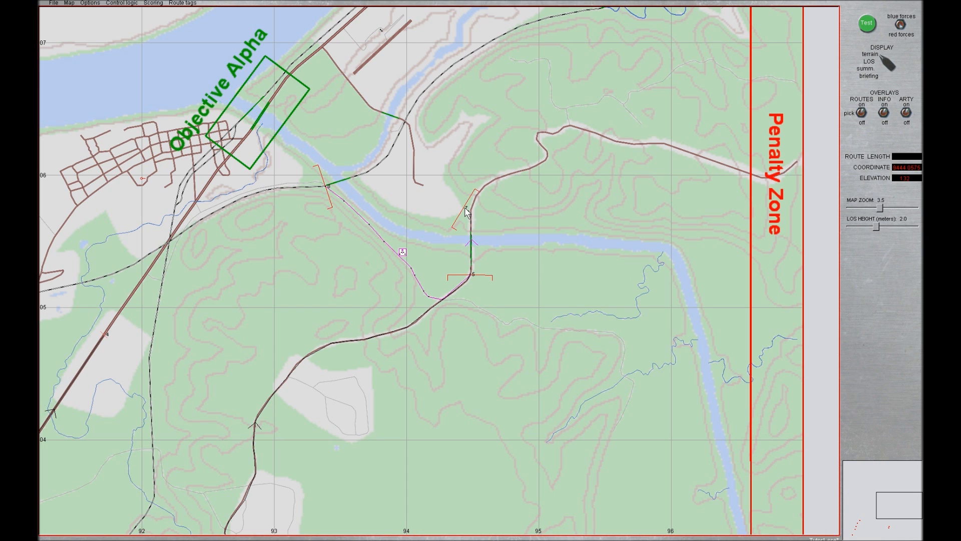
- Create a Retreat route from waypoint 5 southwest to a new waypoint at the junction of the road and the track
right_click(472, 278)
mouse_move(489, 279)
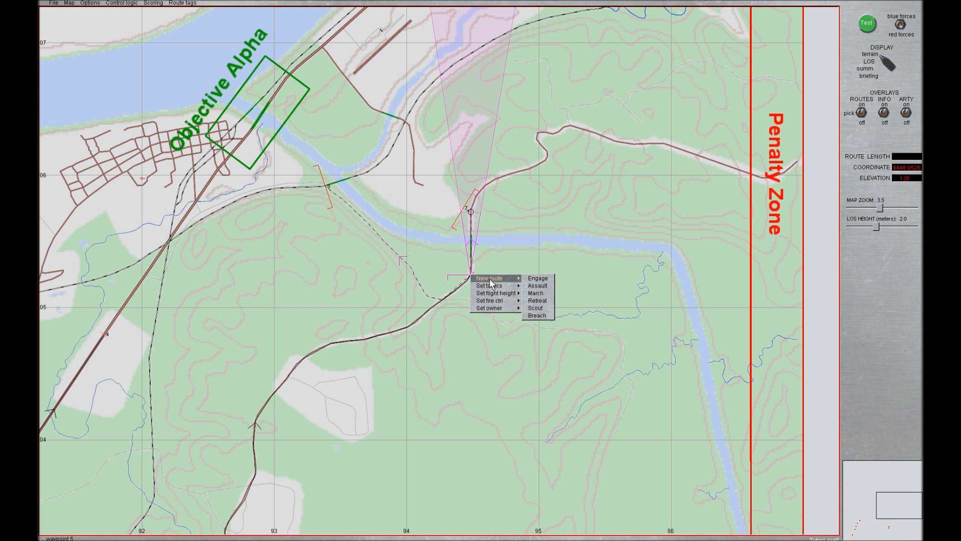
click(538, 301)
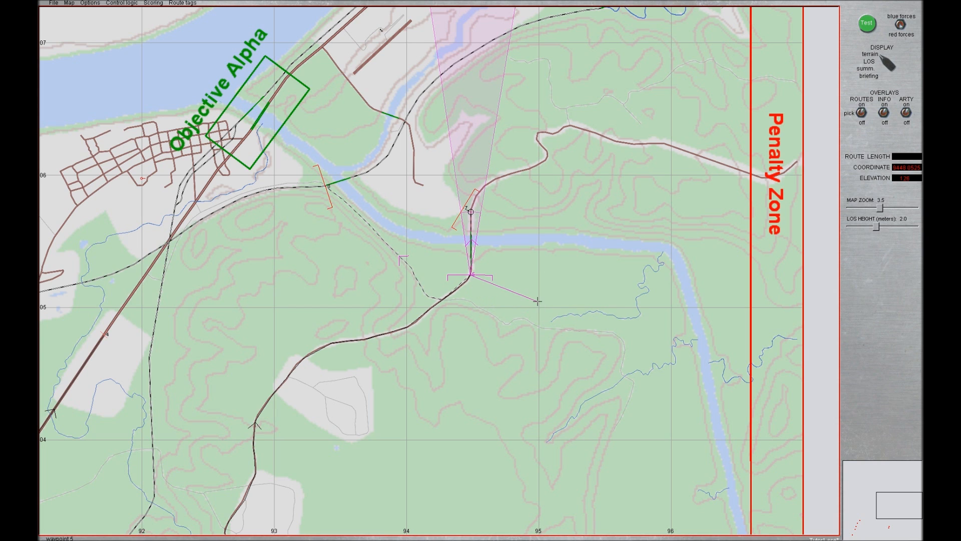
click(440, 302)
- Set the tactics of waypoint 9 at the track junction and orient its battle position northeast towards waypoint 5
click(439, 301)
right_click(440, 302)
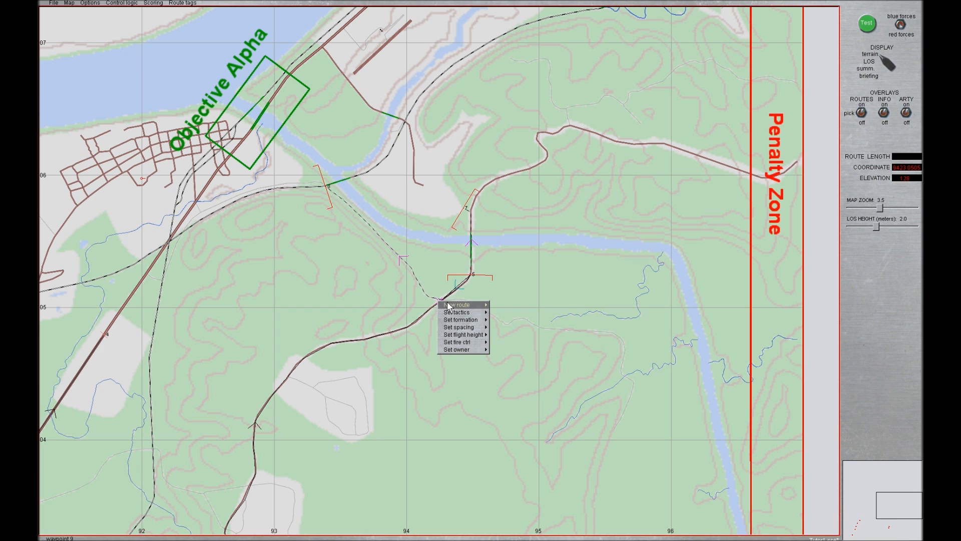
mouse_move(459, 314)
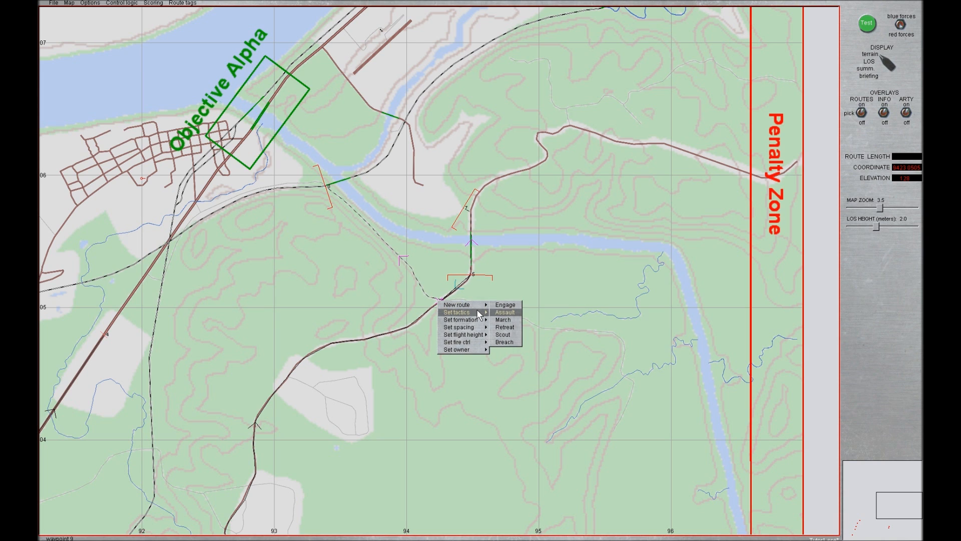
click(503, 320)
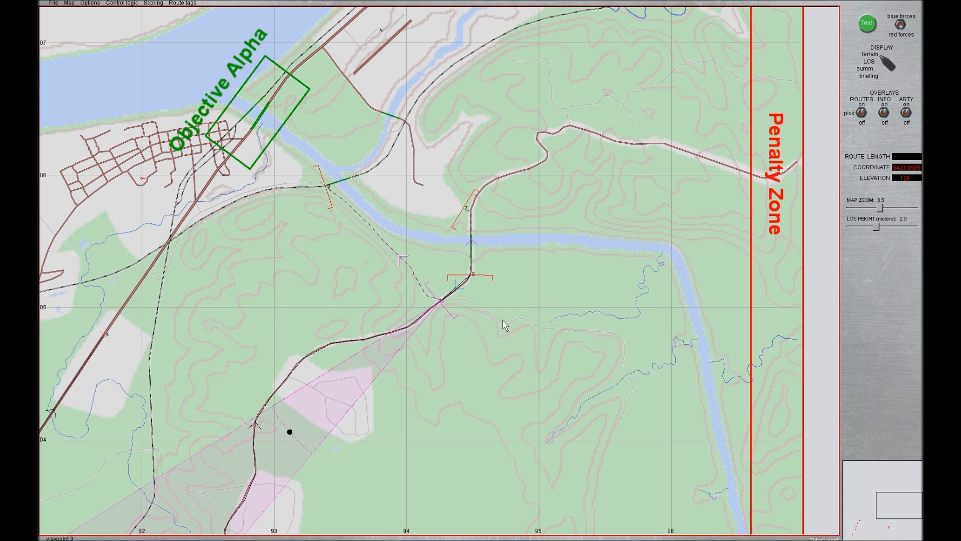
drag(290, 432, 469, 277)
- Give the Retreat route from waypoint 5 to waypoint 9 an embark condition requiring that this unit is 1/6/A
drag(887, 208, 899, 204)
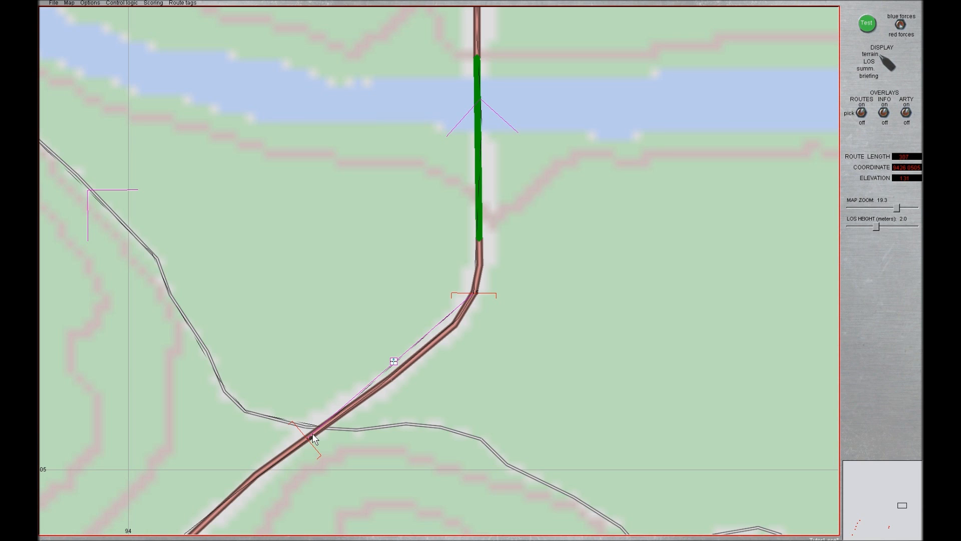
right_click(313, 438)
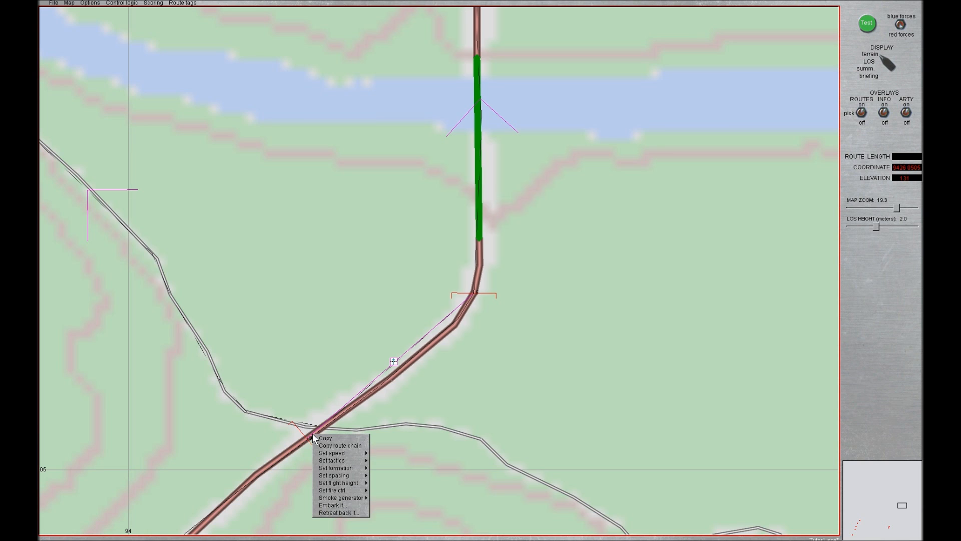
click(338, 504)
click(358, 251)
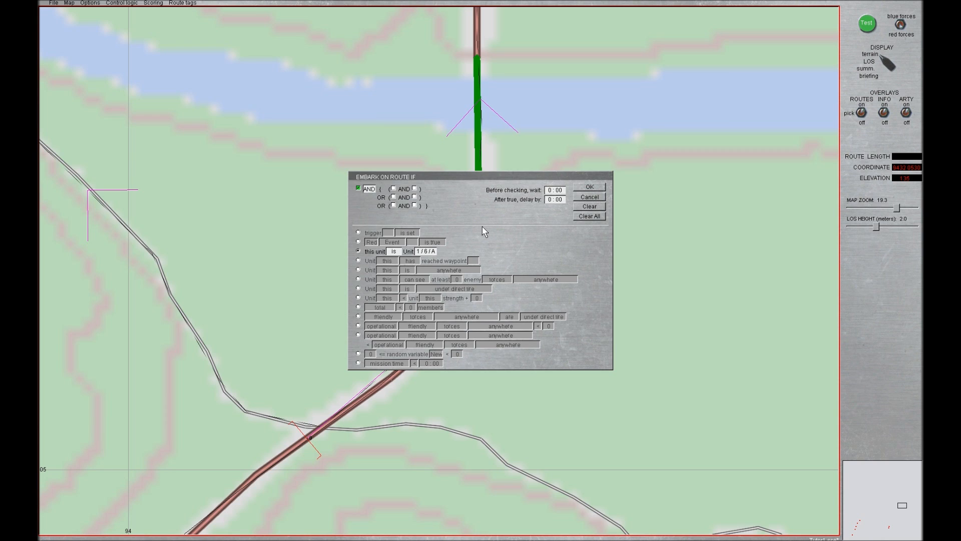
drag(487, 173, 653, 213)
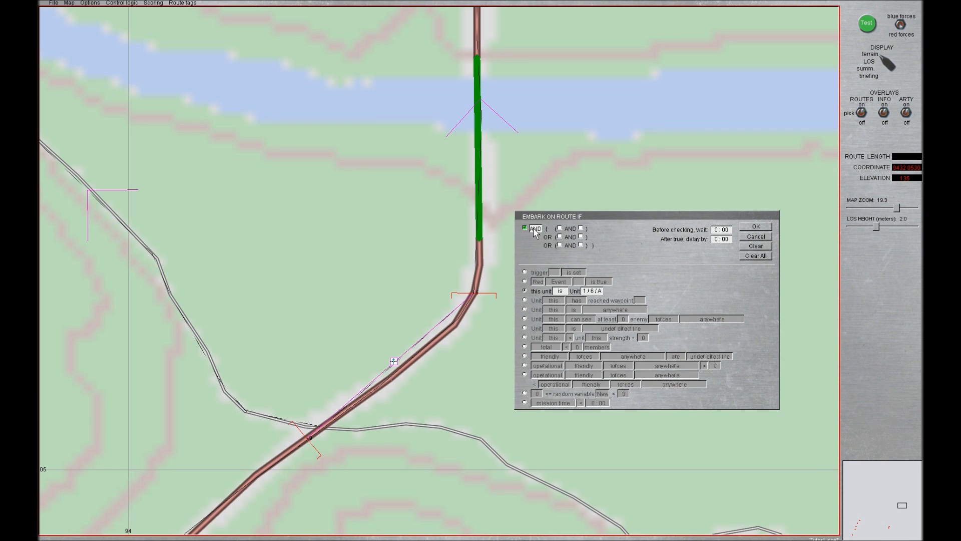
- Add an AND condition to the Retreat route that unit 1/6/A is under direct fire, and accept the embark conditions
click(560, 228)
click(525, 337)
click(524, 328)
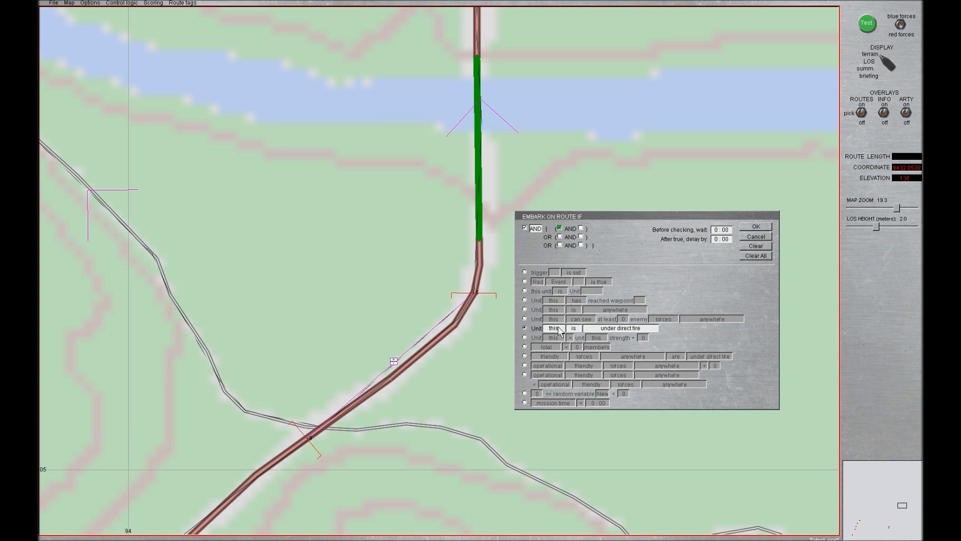
click(559, 330)
click(558, 329)
click(559, 330)
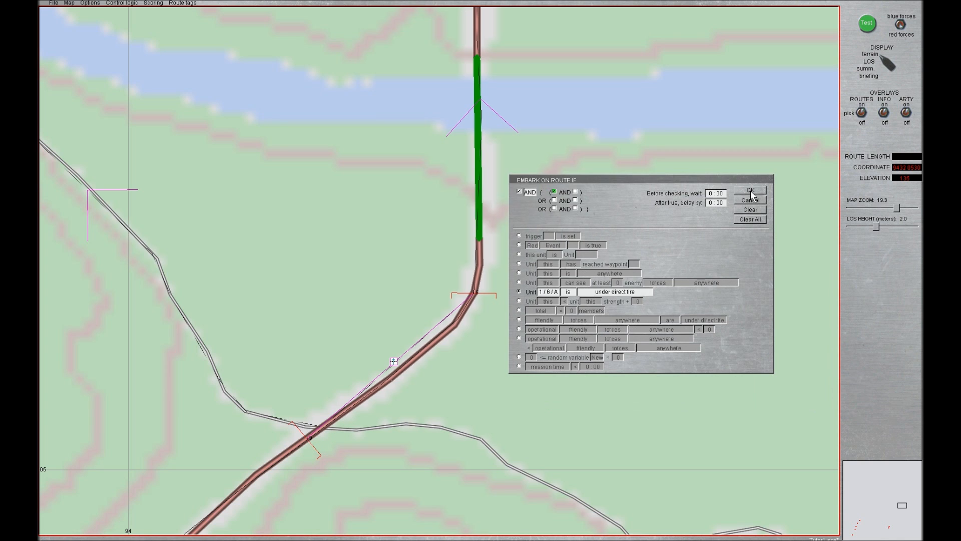
click(750, 191)
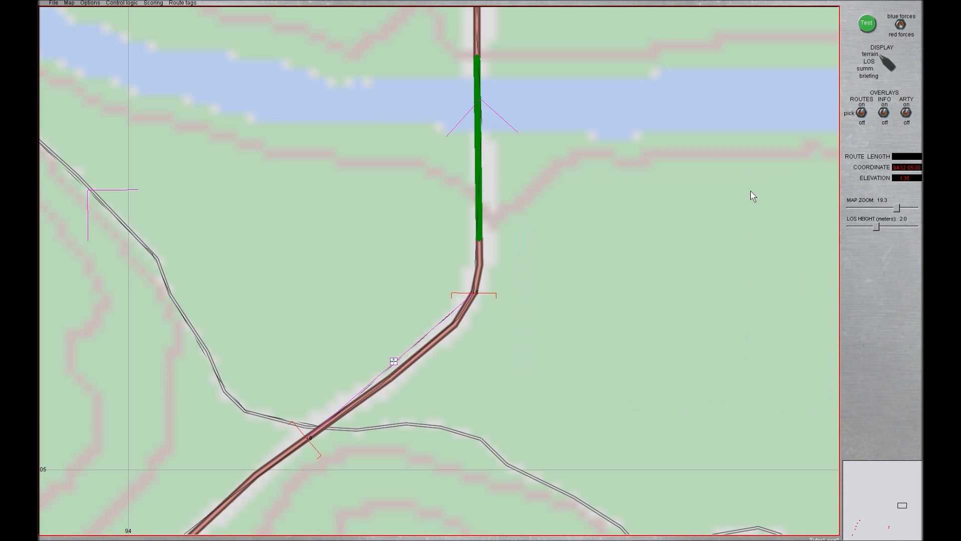
- Examine the start positions of the western column and the 6/A units together with their march routes
drag(899, 206, 882, 214)
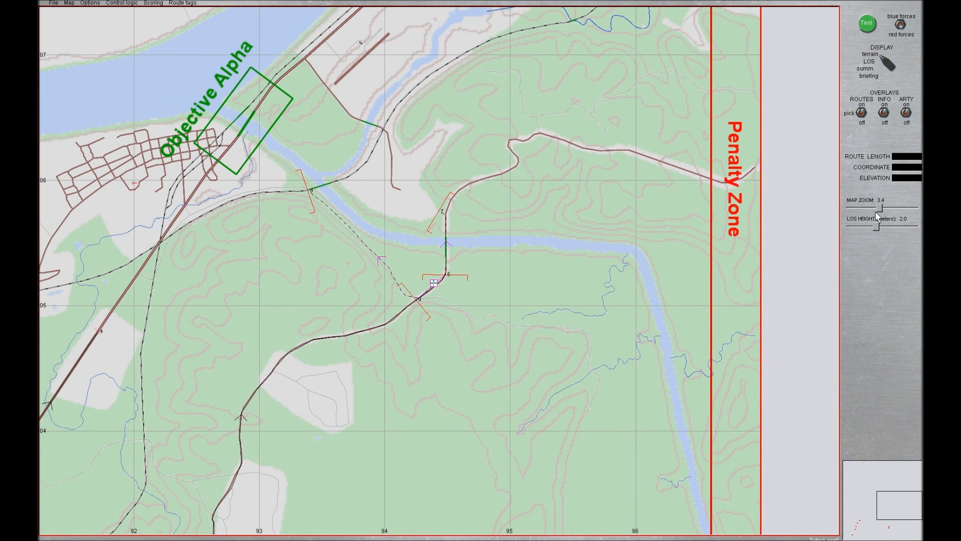
key(Left)
key(Down)
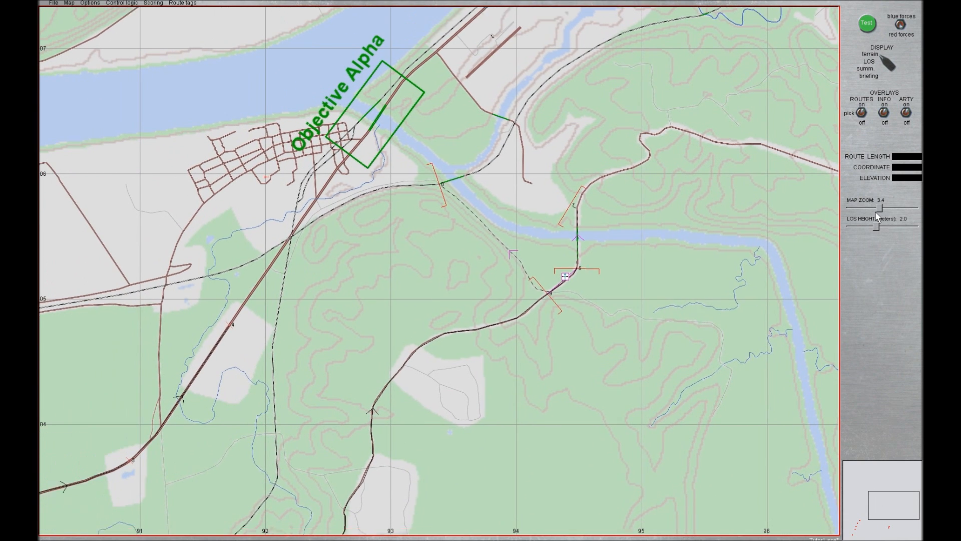
key(Down)
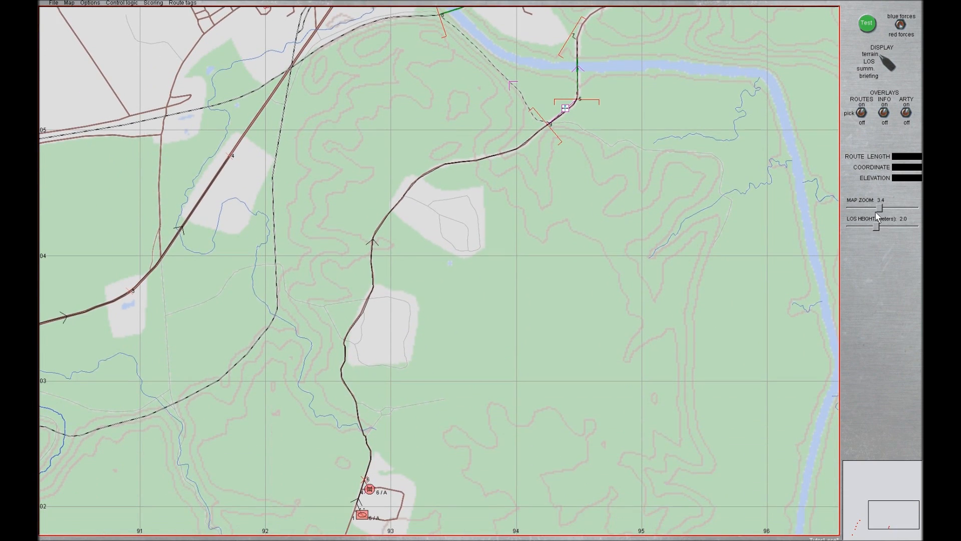
key(Left)
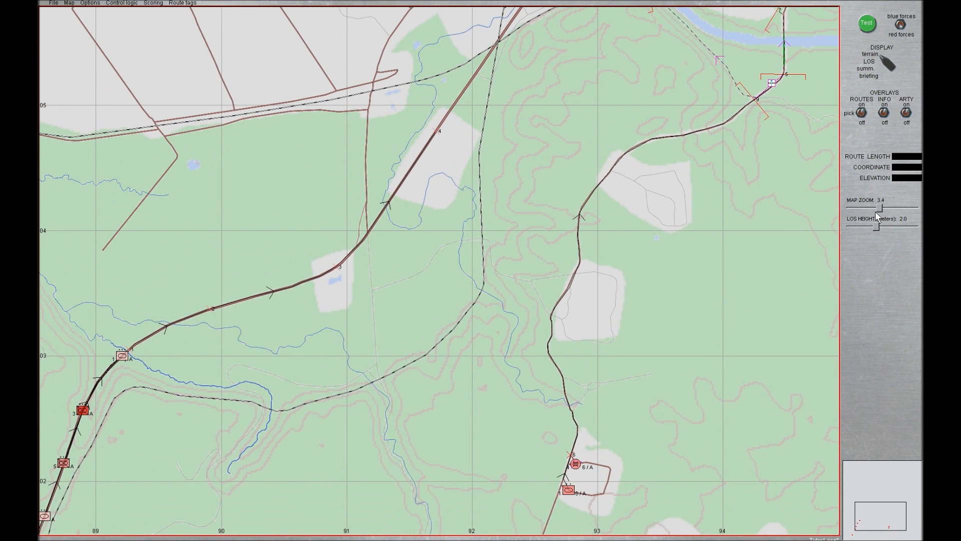
key(Left)
key(Down)
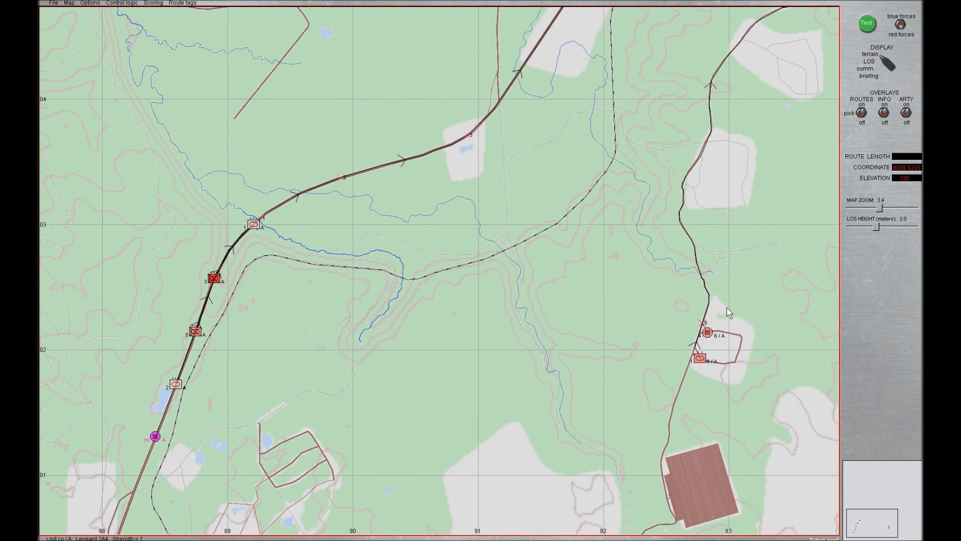
key(Right)
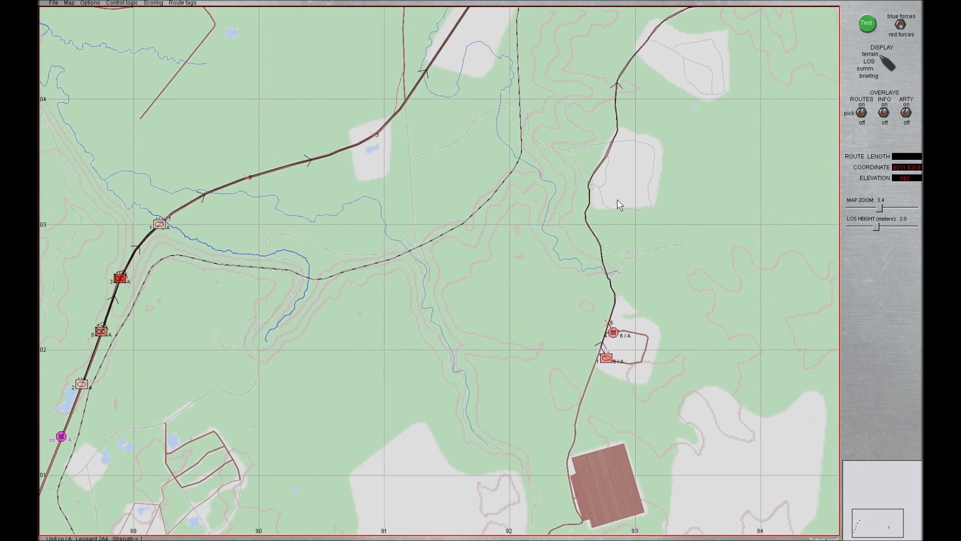
key(Up)
key(Up)
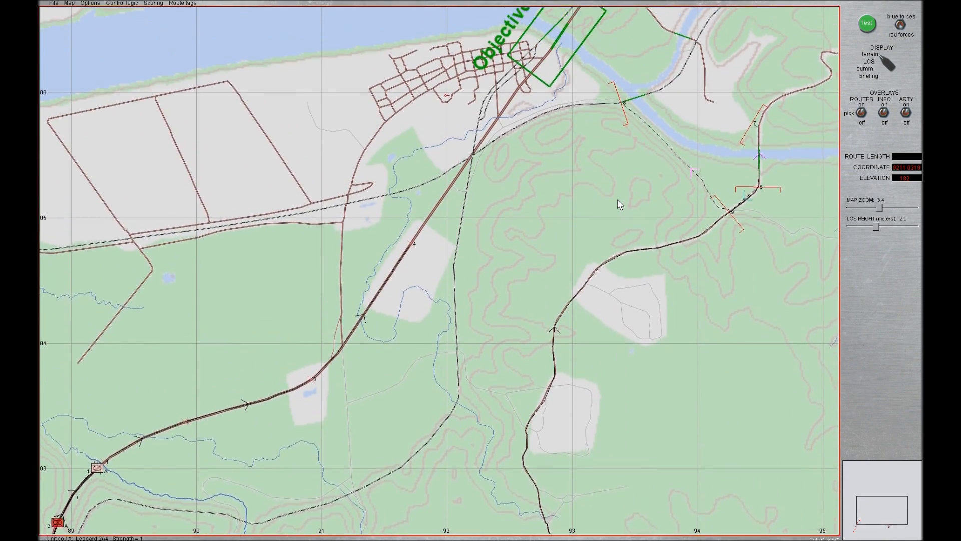
- Review the routes and battle positions at the river bridges and the approaches to Objective Alpha
key(Right)
key(Right)
key(Right)
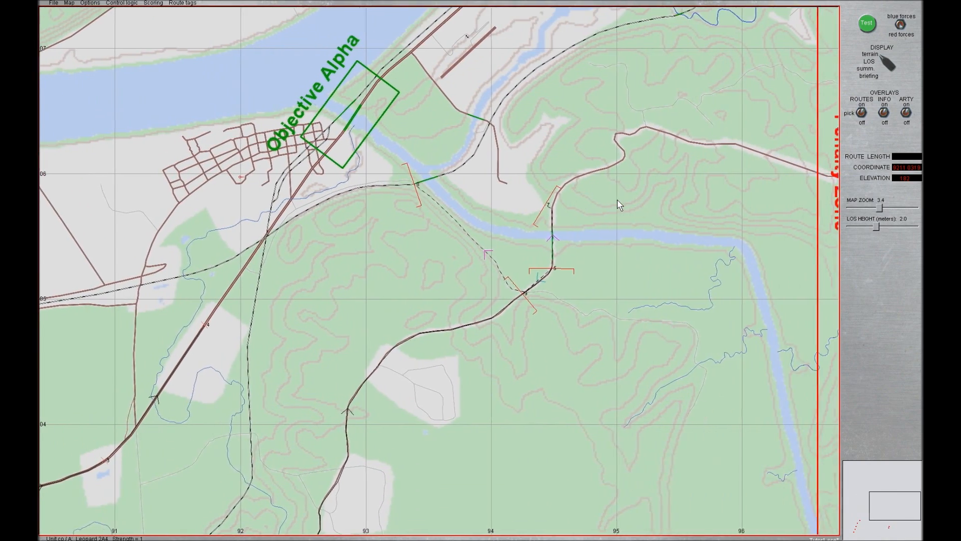
key(Down)
key(Up)
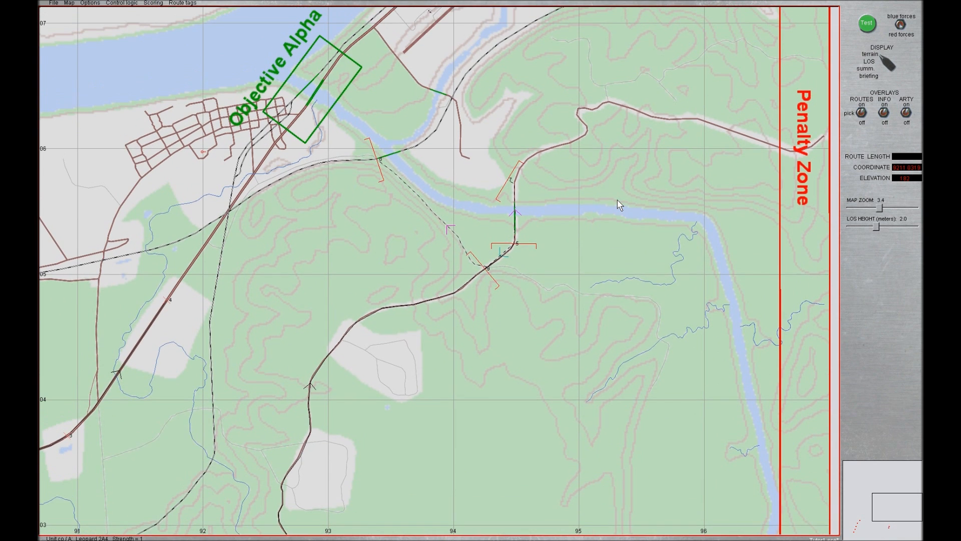
key(Left)
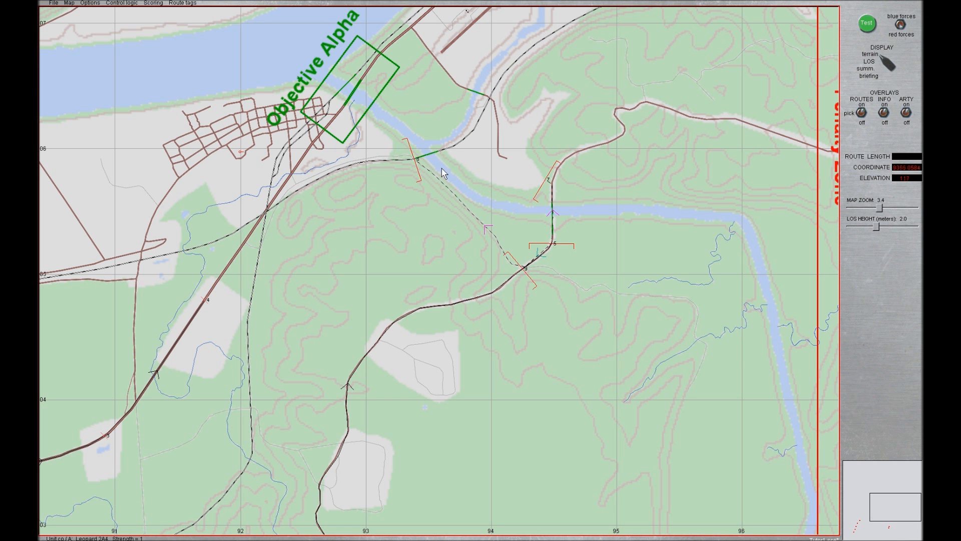
key(Down)
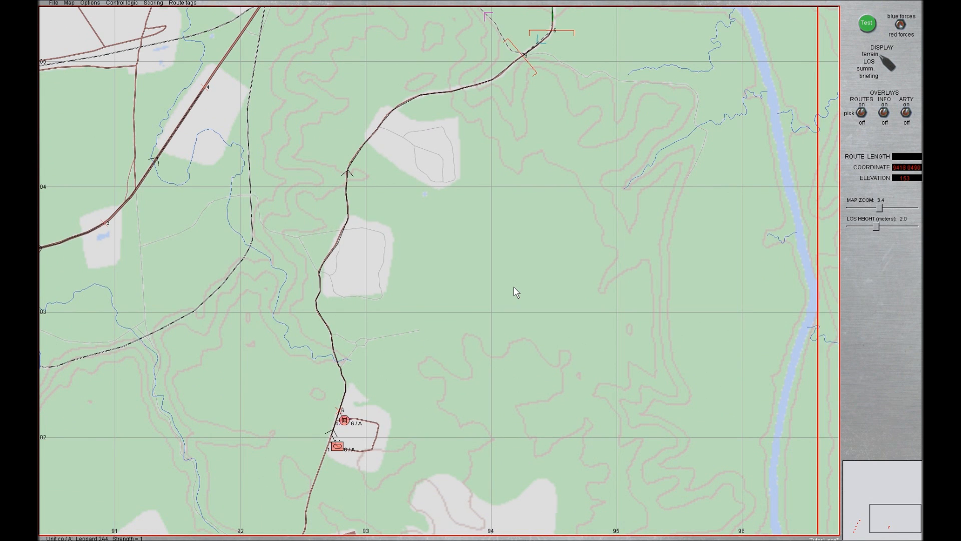
key(Right)
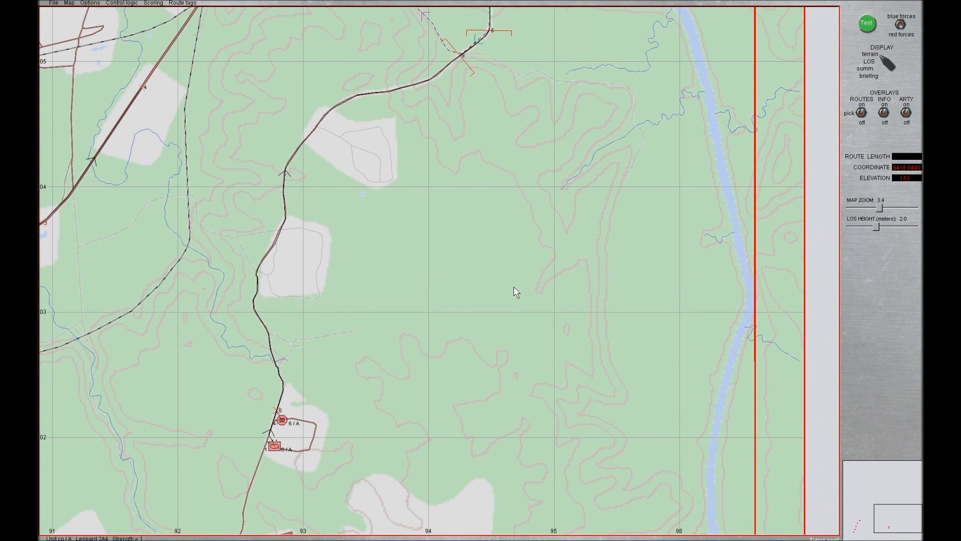
key(Up)
key(Up)
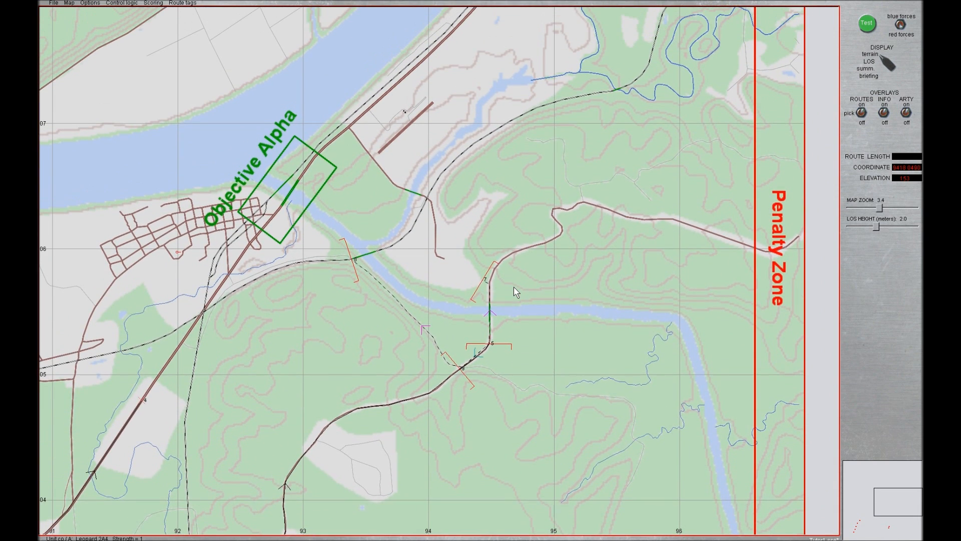
key(Down)
key(Left)
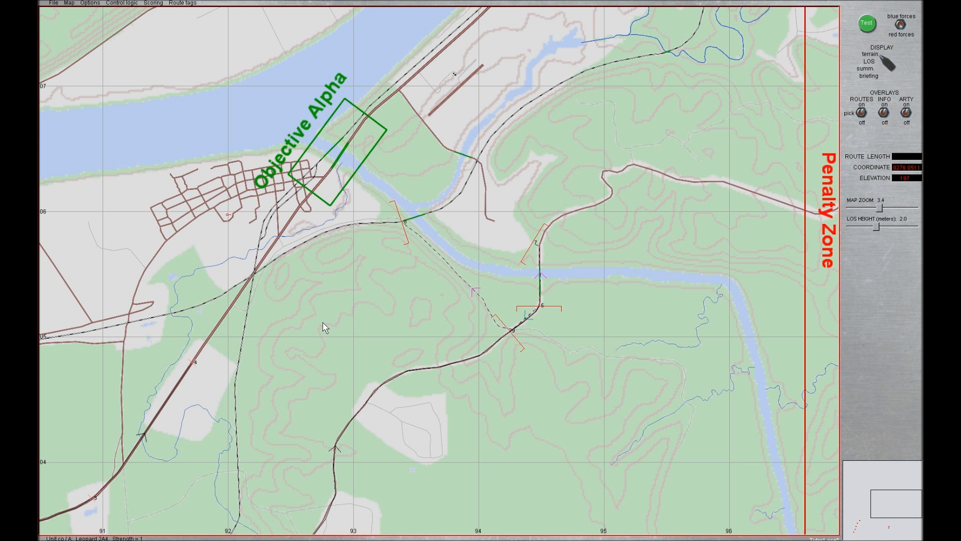
key(Left)
key(Left)
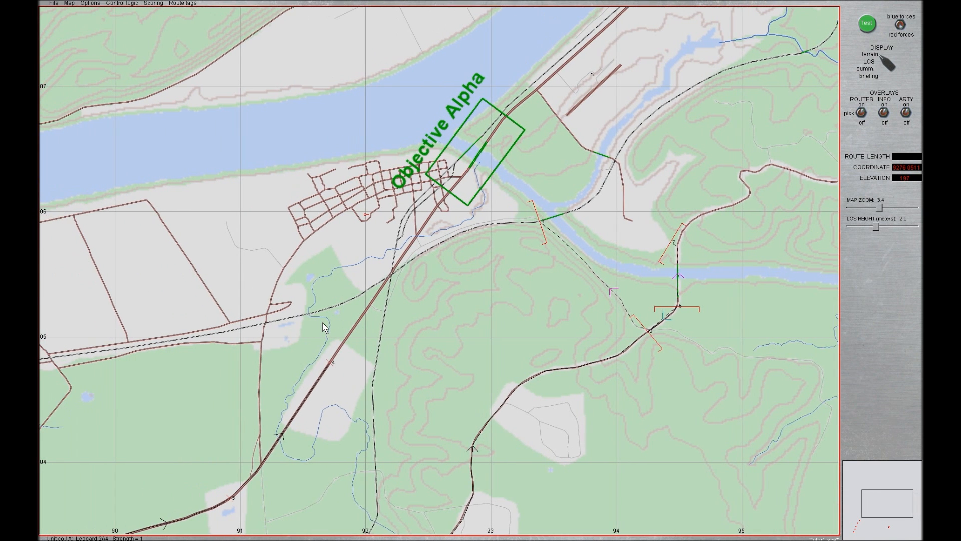
key(Down)
key(Down)
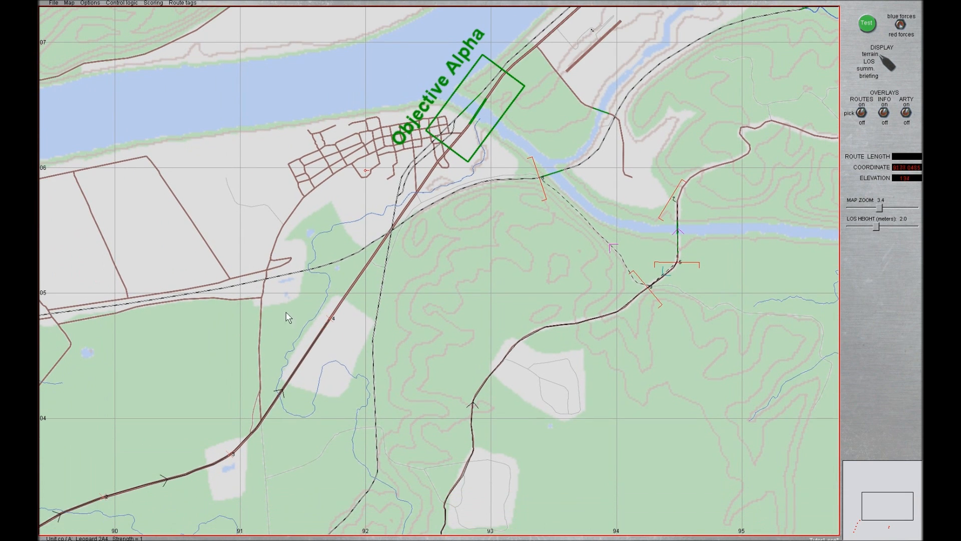